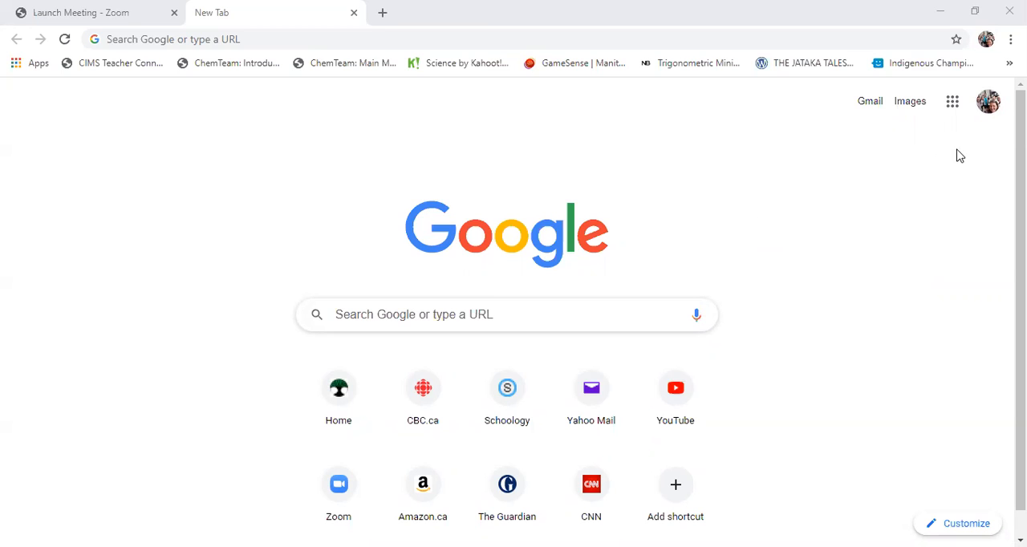
Open Google Docs from the browser's new tab page and create a blank document
left_click(954, 106)
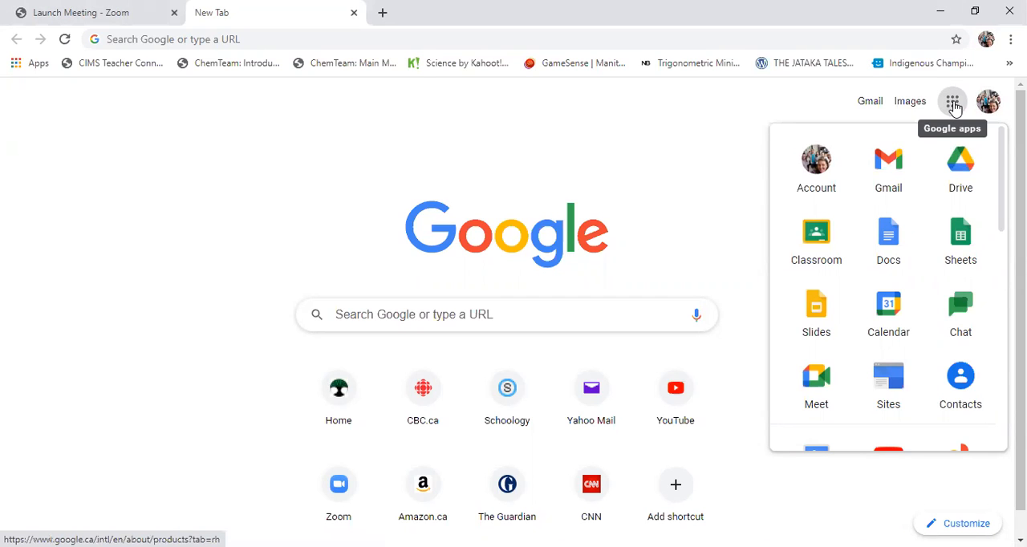
left_click(905, 253)
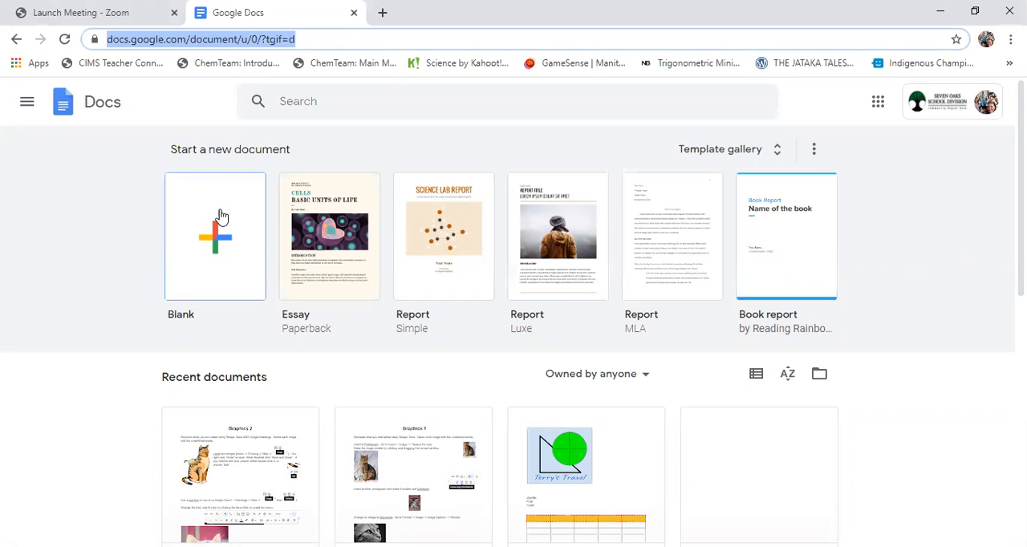
left_click(202, 250)
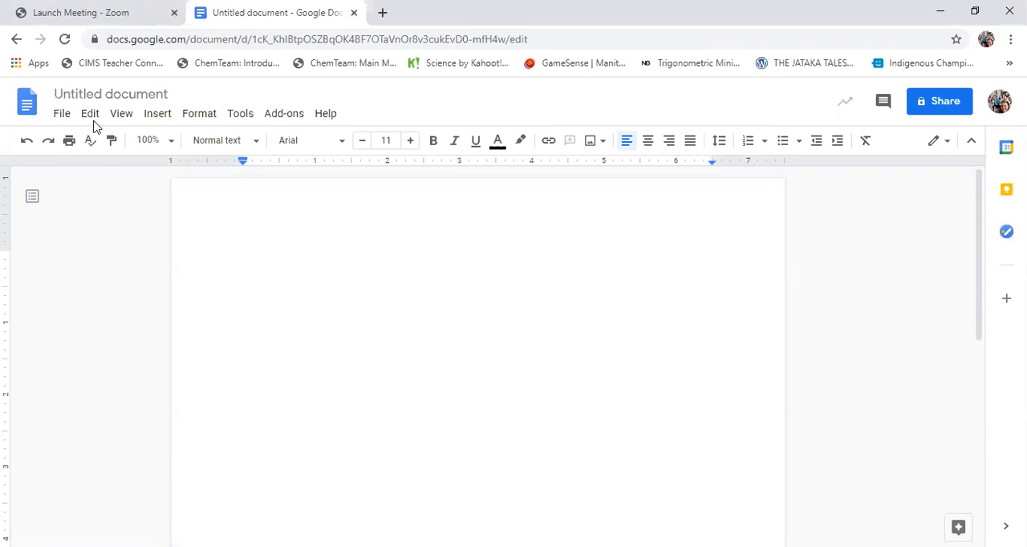
Search the web for "dog" images and insert the photo of the white puppy lying on wooden planks
left_click(156, 118)
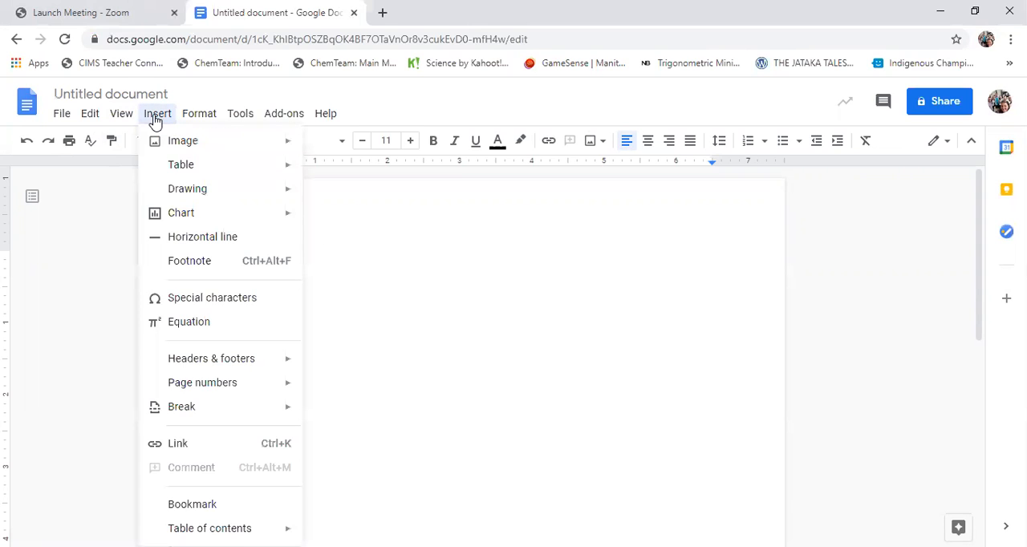
mouse_move(176, 143)
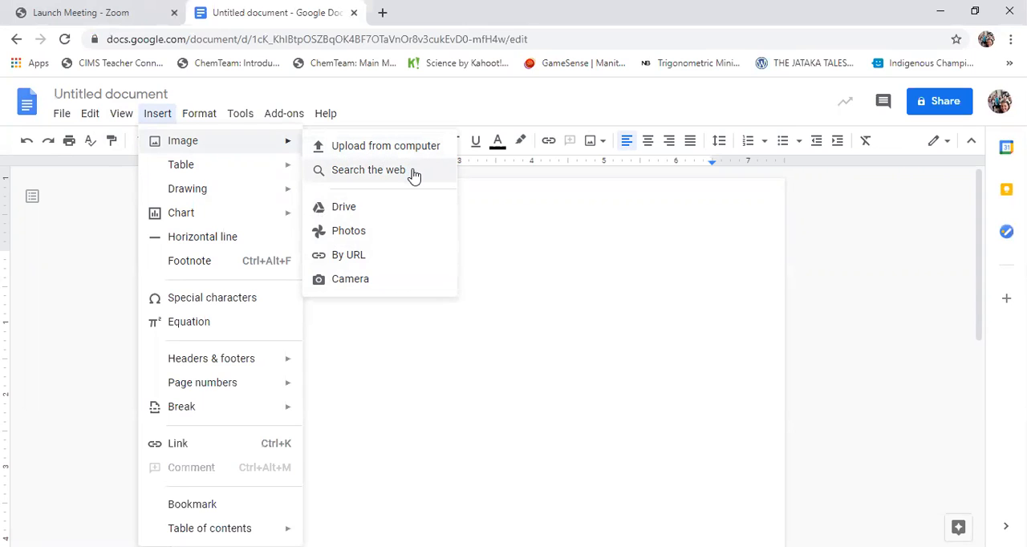
left_click(389, 178)
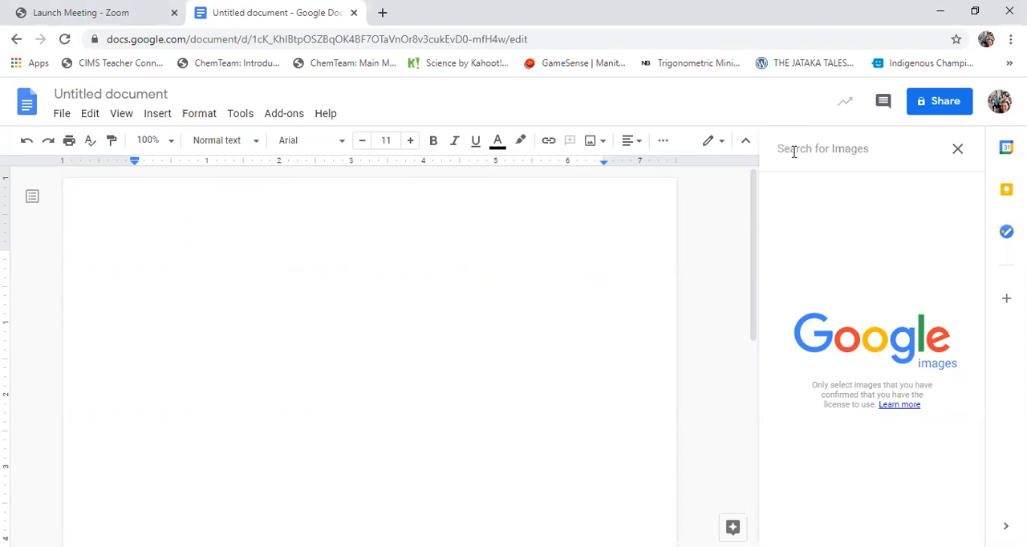
type("dog")
key("Return")
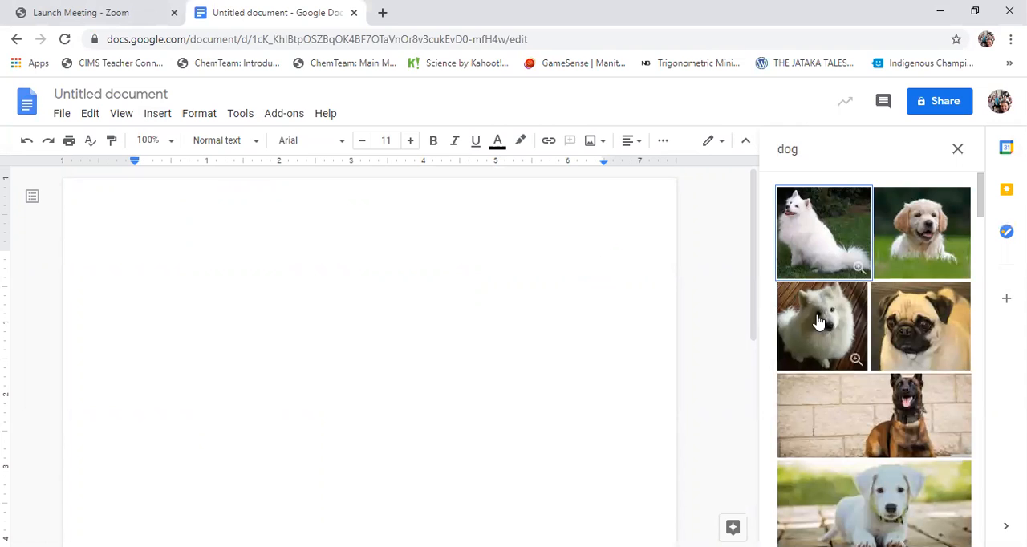
left_click(885, 507)
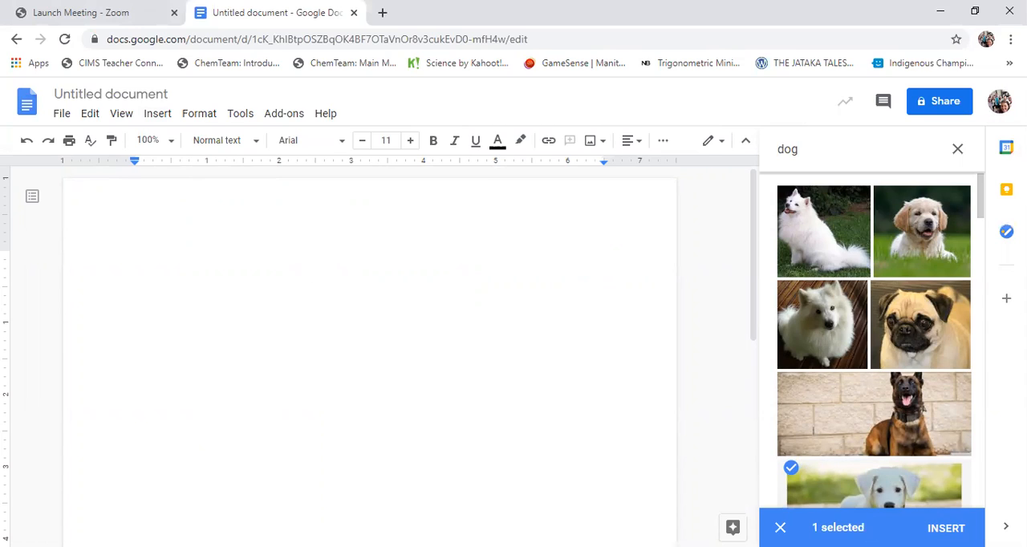
left_click(946, 528)
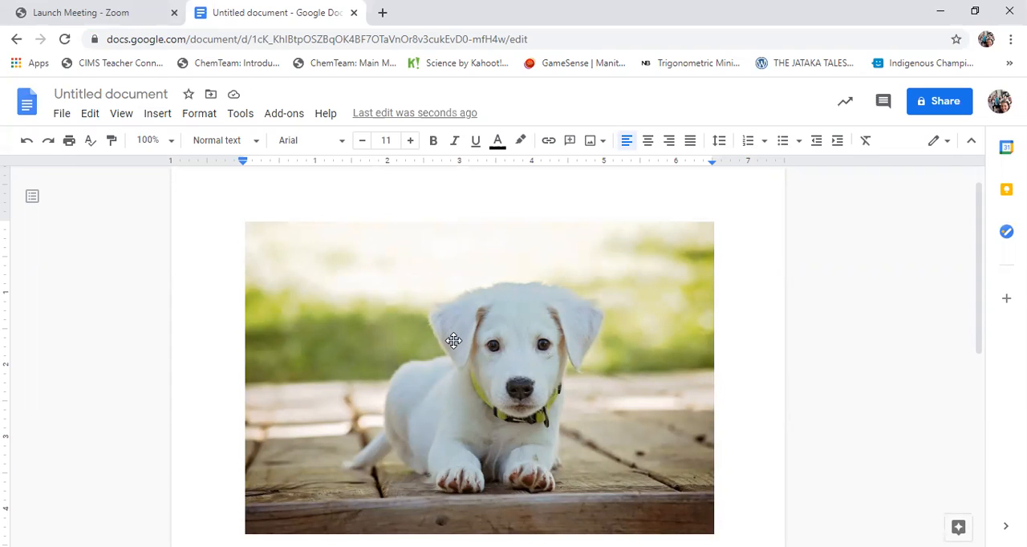
Try squeezing the puppy photo's width and its height separately, undoing each distortion
left_click(547, 345)
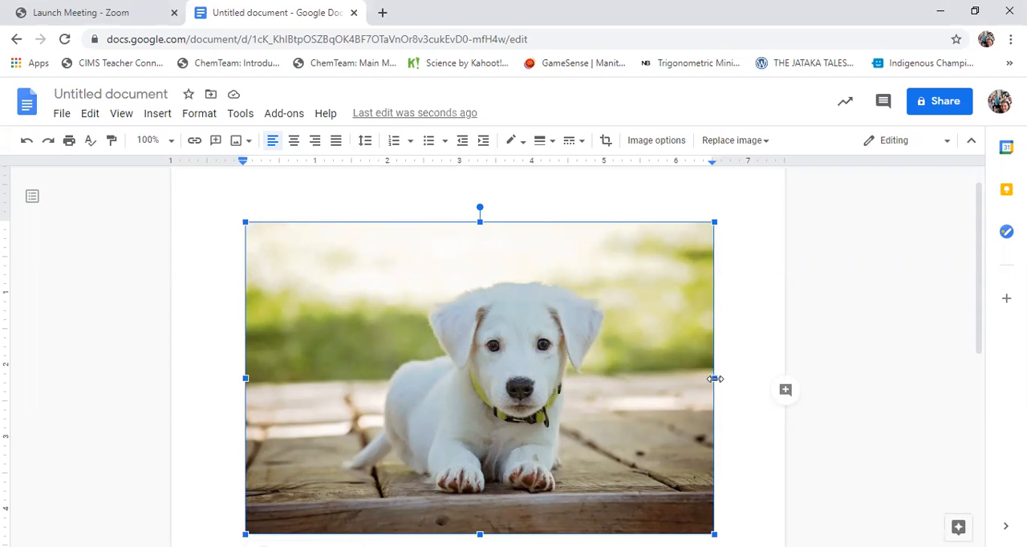
left_click_drag(715, 379, 329, 381)
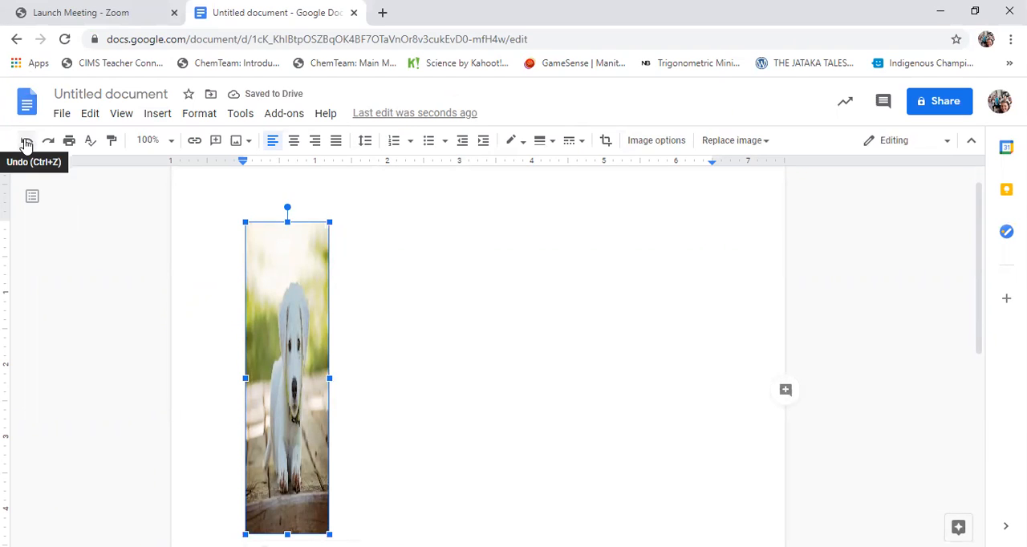
left_click(26, 143)
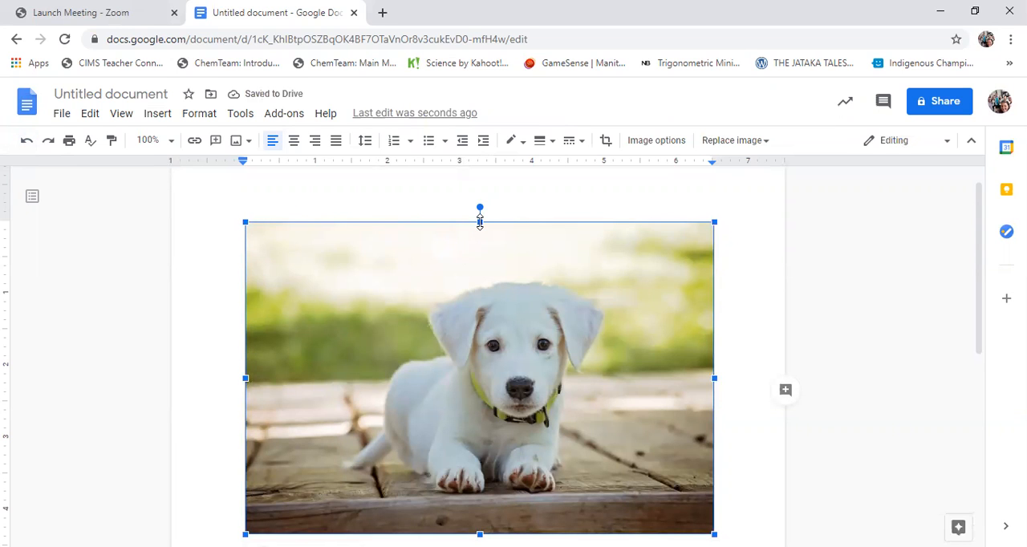
left_click_drag(479, 222, 477, 437)
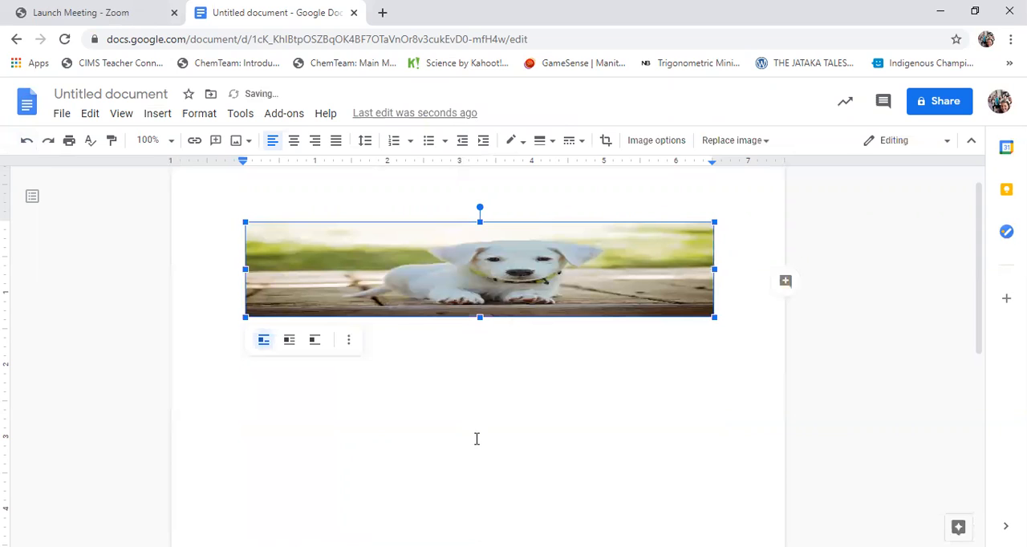
left_click(25, 142)
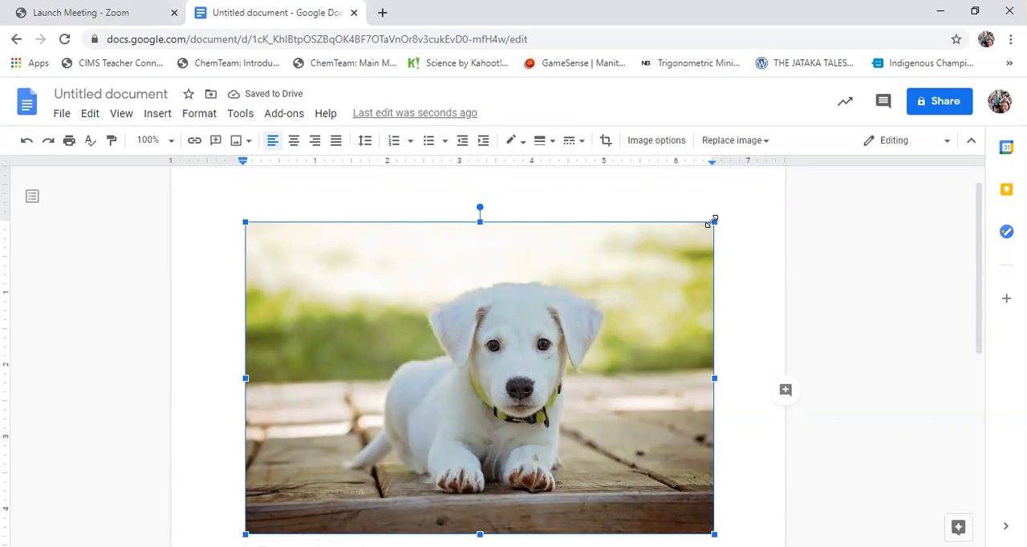
Scale the puppy photo down proportionally to about 2.2 inches wide and deselect it
left_click_drag(715, 222, 354, 433)
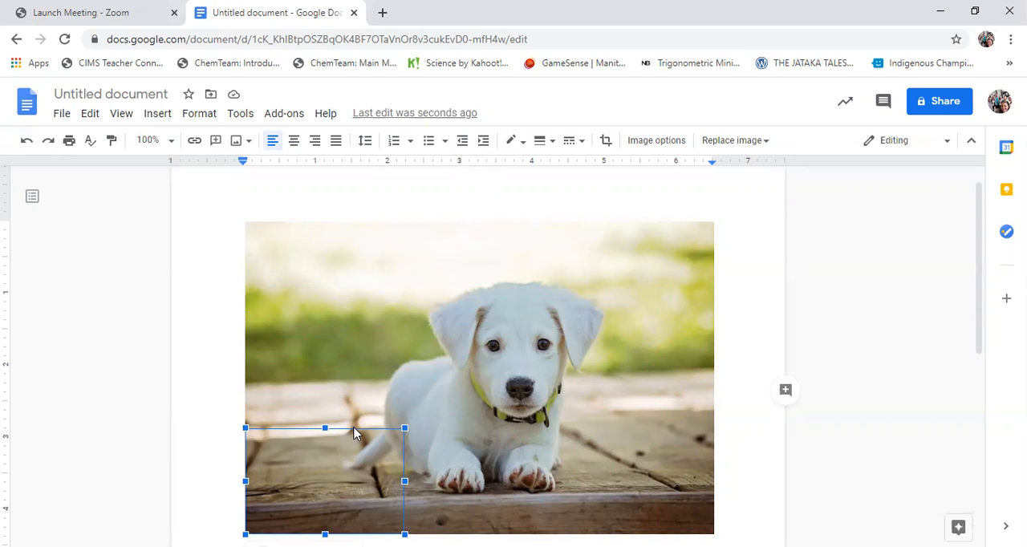
left_click_drag(354, 434, 355, 428)
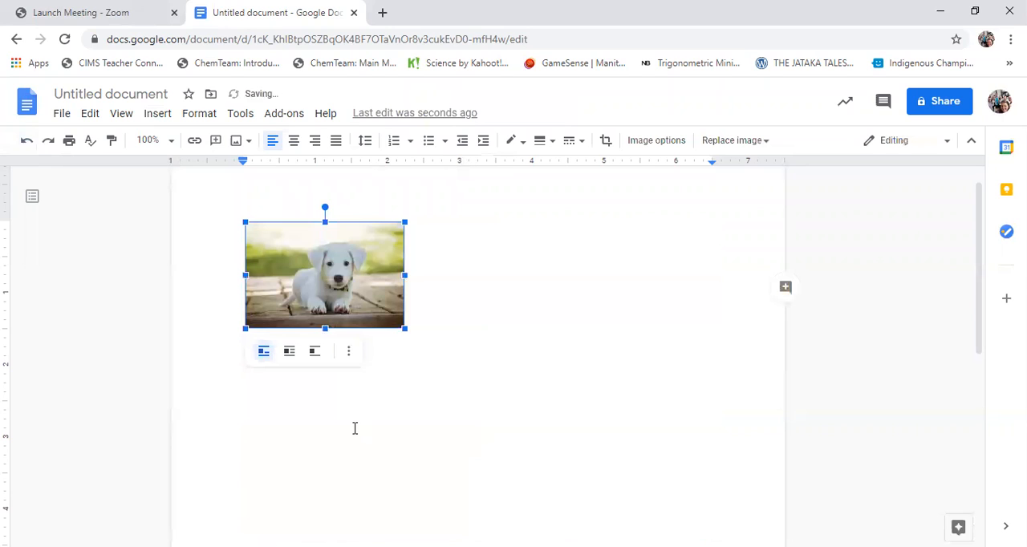
left_click(447, 353)
Add a line above the puppy photo with the caption "Photograph"
left_click(337, 325)
left_click(459, 327)
key("Home")
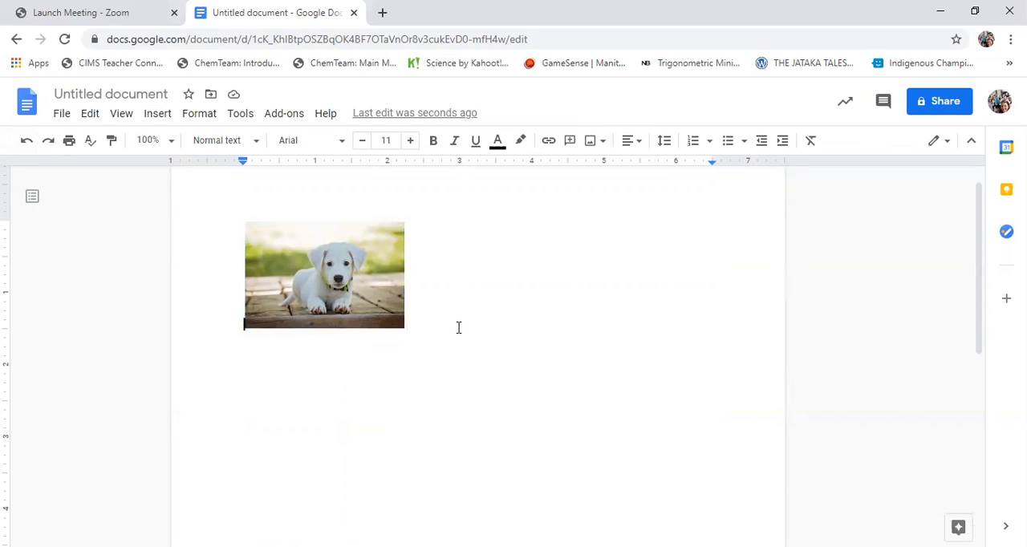
key("Return")
key("Up")
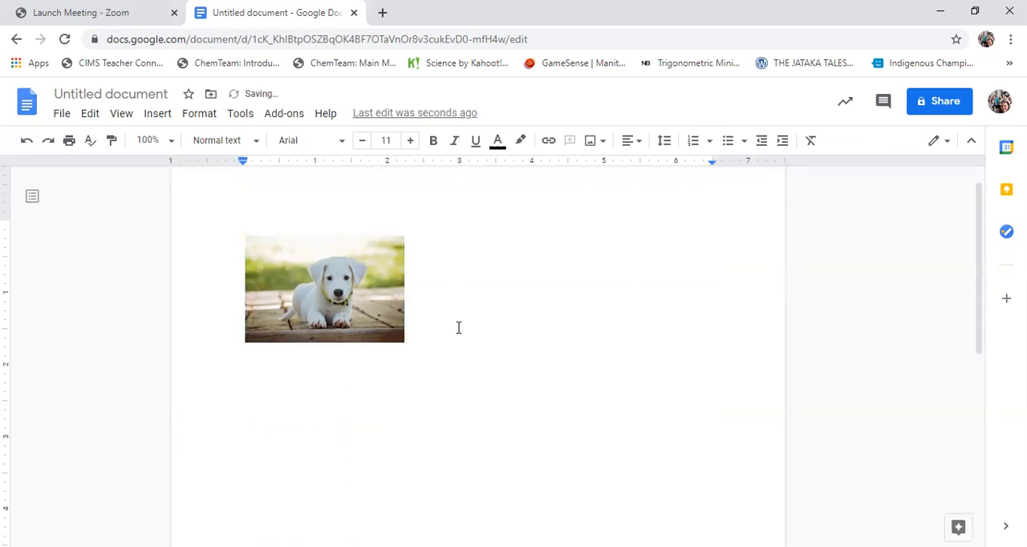
type("Photograp")
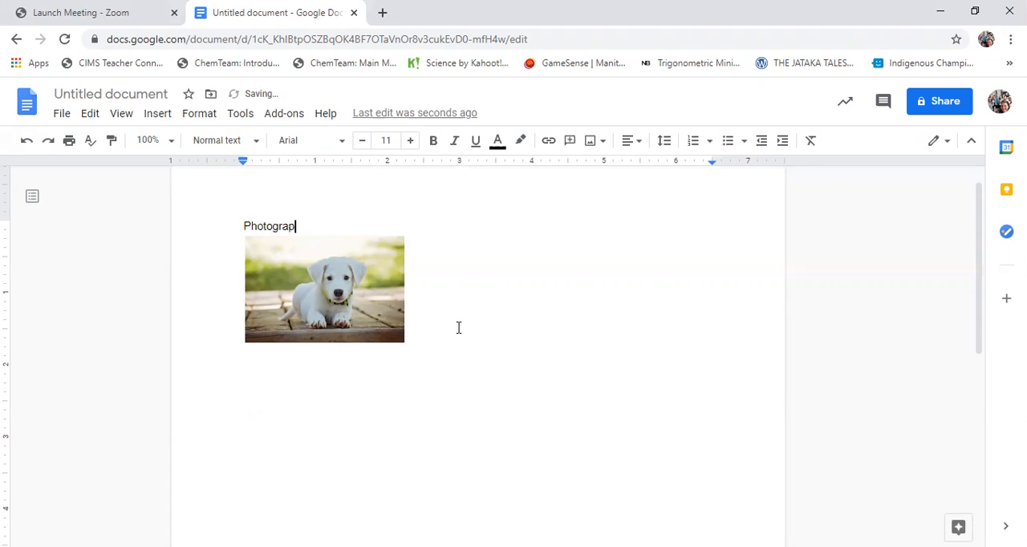
type("h")
Add the caption "Centered" below the puppy photo after a blank line, and start a new line under it
left_click(460, 337)
key("Return")
key("Return")
type("Centered")
key("Return")
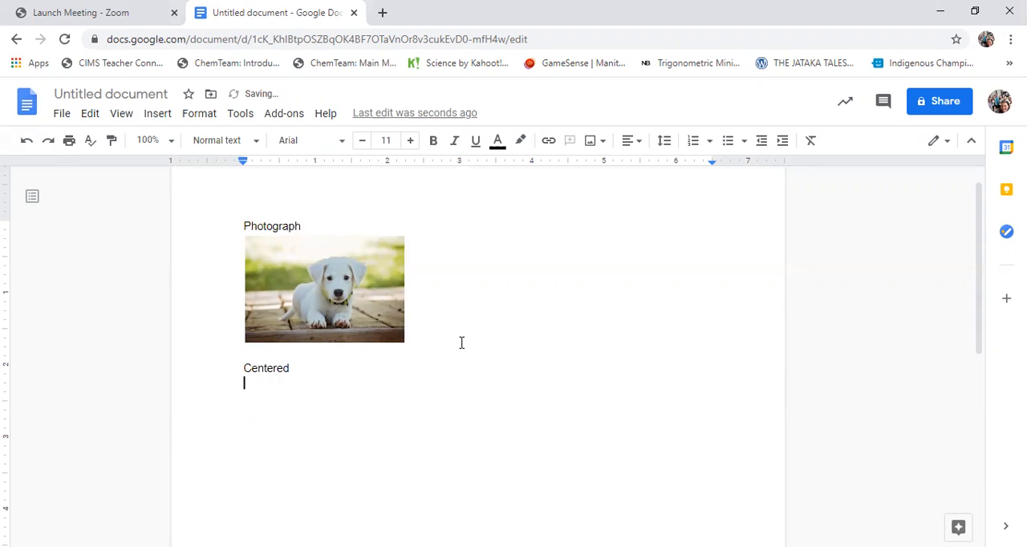
Insert the web photo of the brown-and-white spaniel resting its head on the floor under the "Centered" caption
left_click(150, 118)
mouse_move(183, 143)
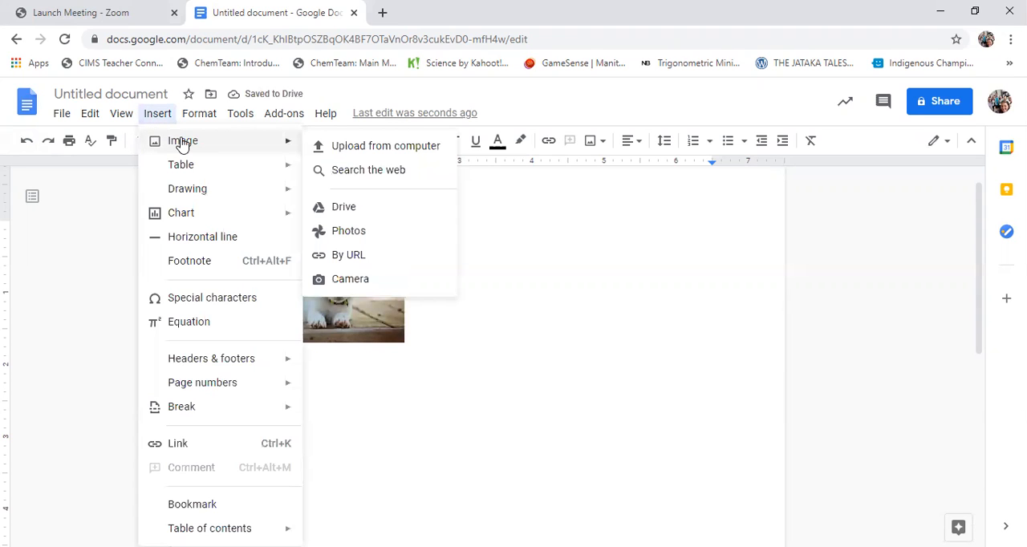
left_click(357, 175)
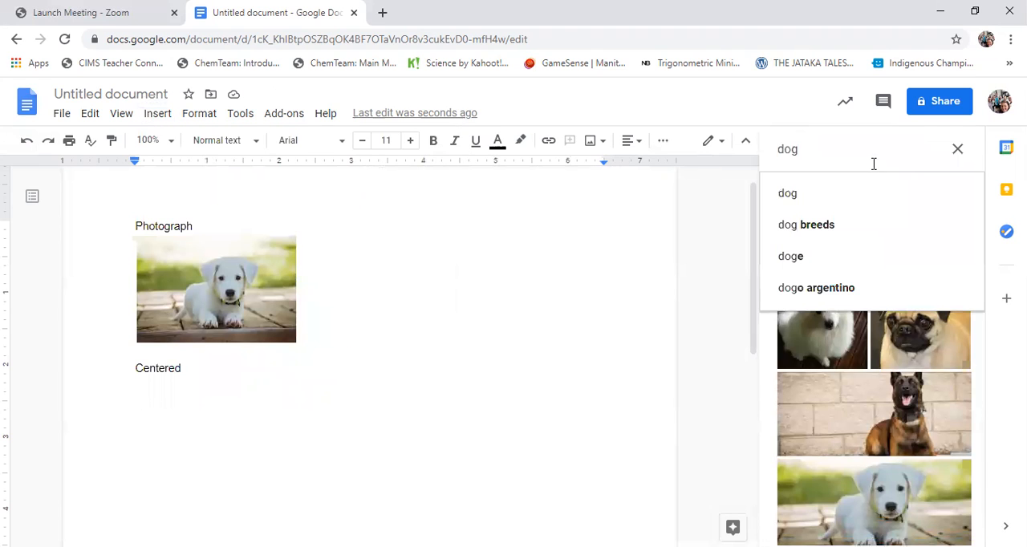
scroll(937, 419, "down", 5)
scroll(938, 419, "down", 3)
scroll(937, 429, "up", 1)
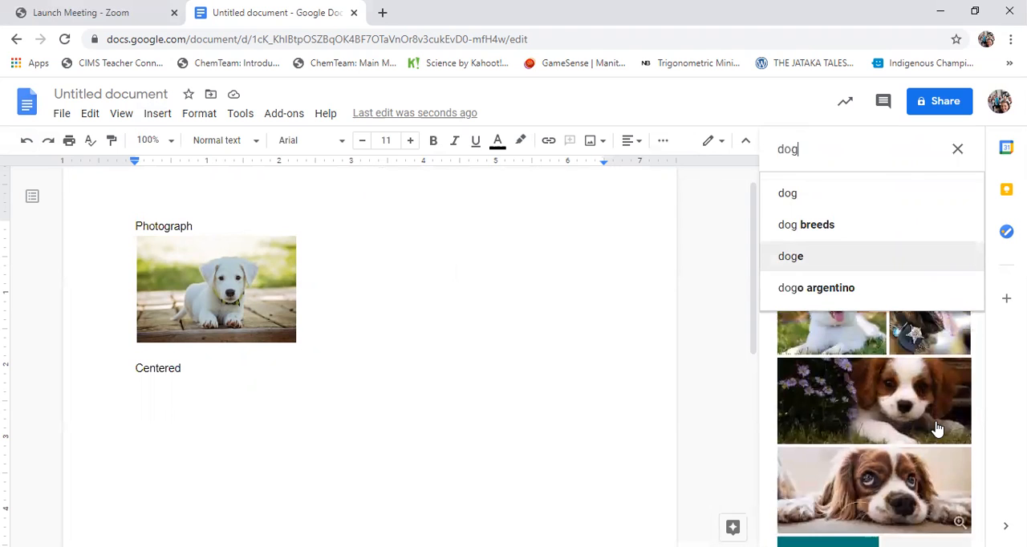
left_click(908, 488)
left_click(908, 488)
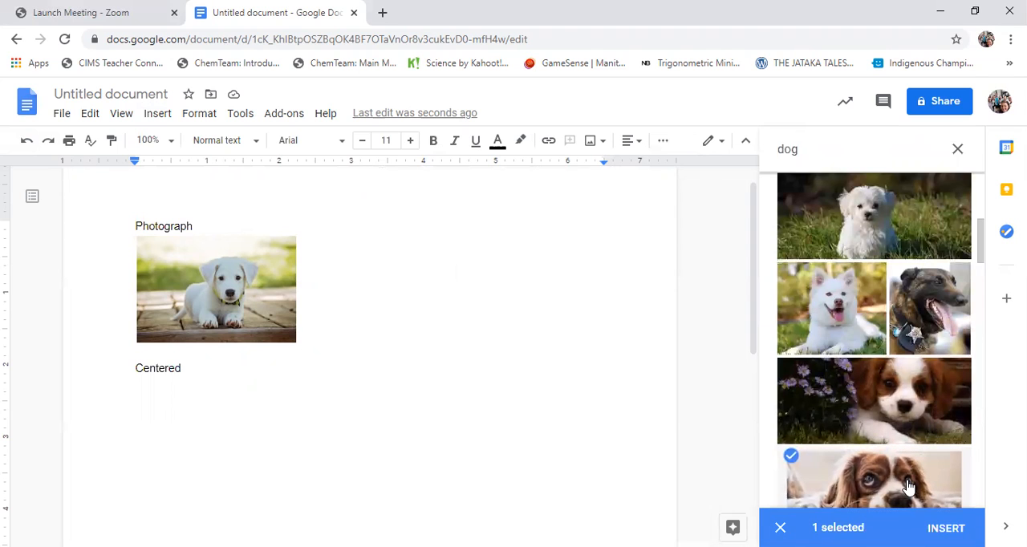
left_click(946, 528)
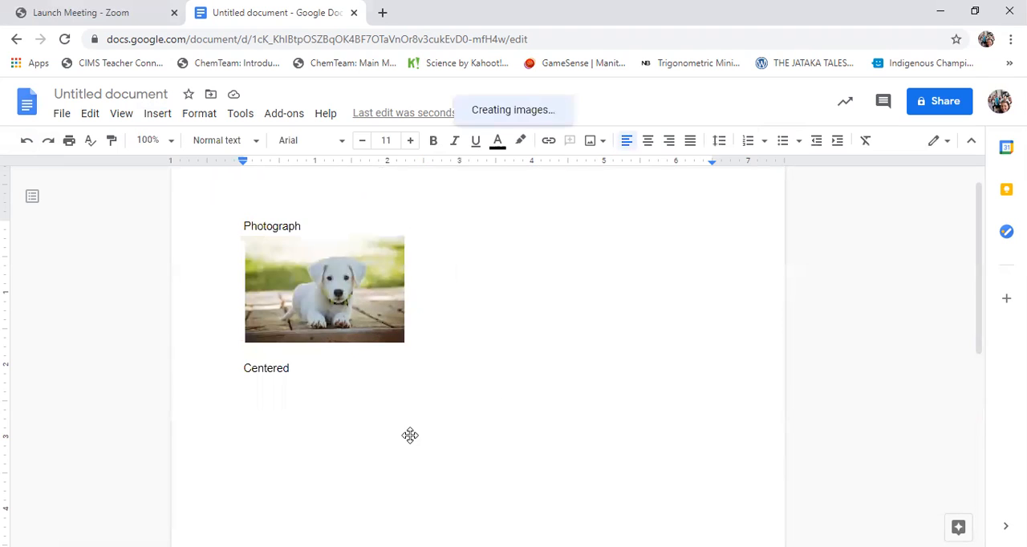
Scale the spaniel photo down proportionally to about 2.3 inches wide and center it on the page
left_click(446, 439)
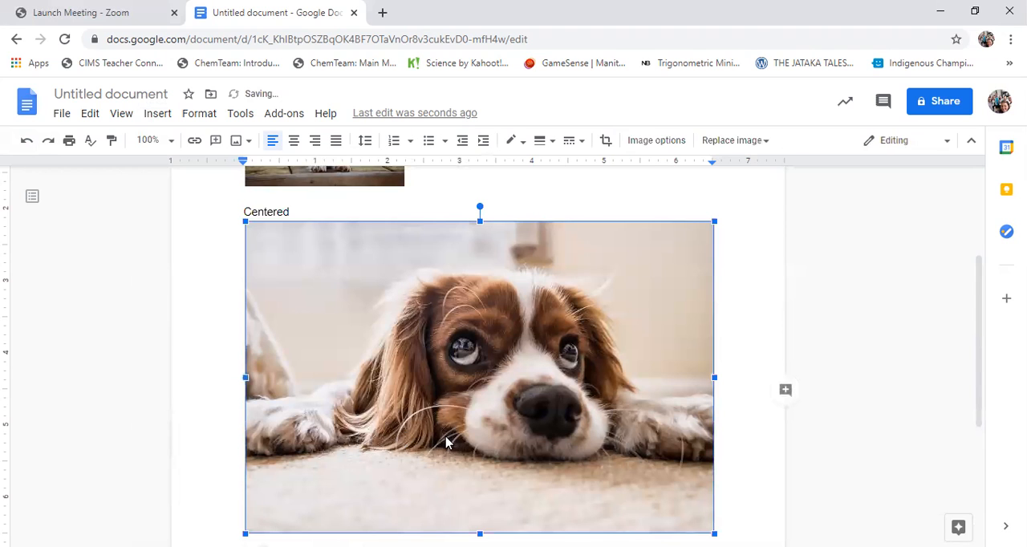
left_click_drag(714, 221, 409, 425)
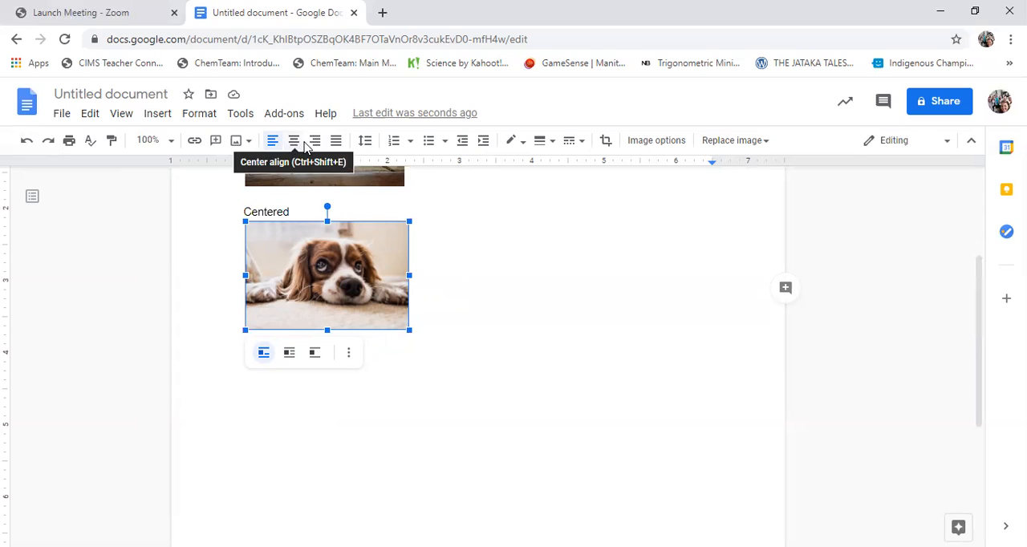
left_click(295, 143)
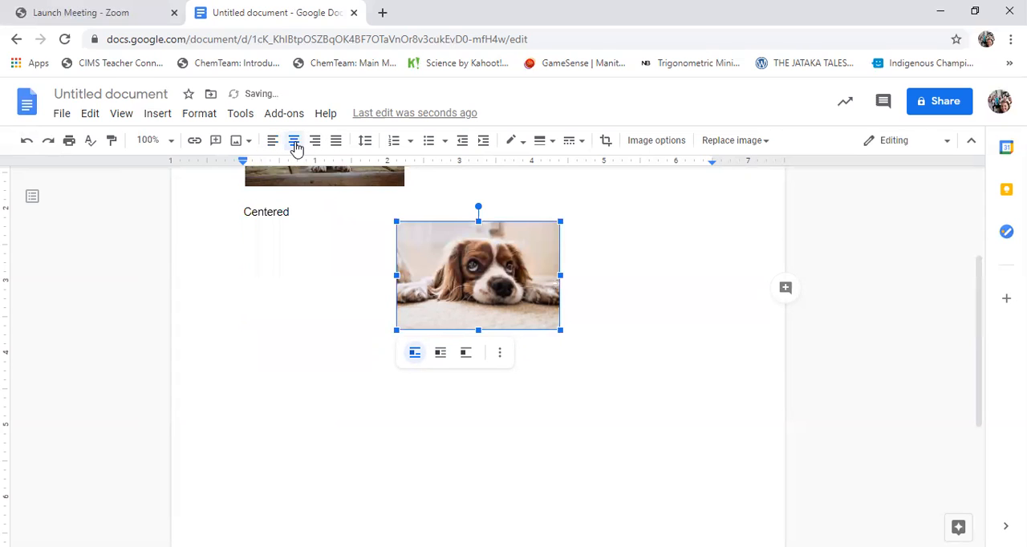
Add the left-aligned caption "Greyscale" below the spaniel photo and start a new line under it
left_click(624, 345)
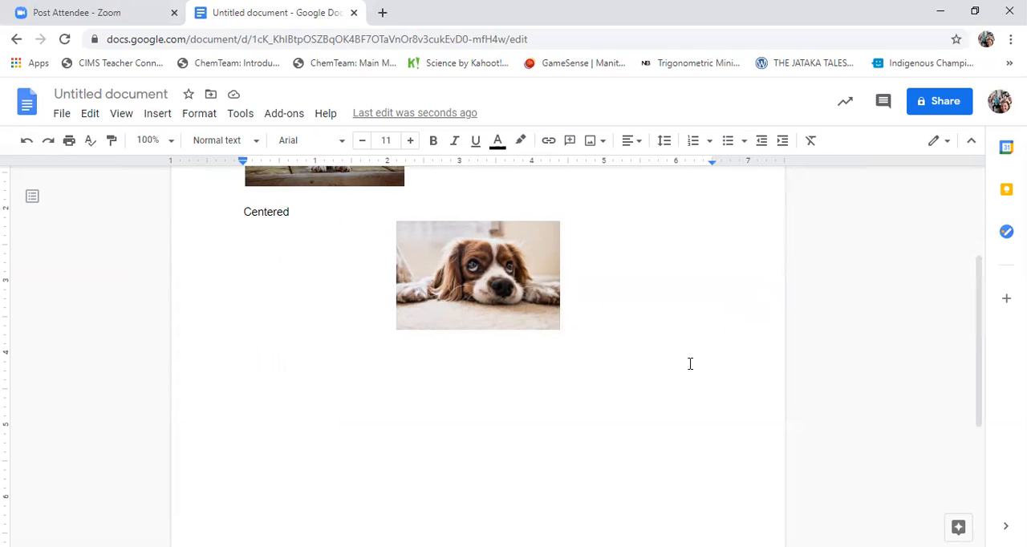
key("Return")
key("ctrl+shift+l")
type("Greyscale")
key("Return")
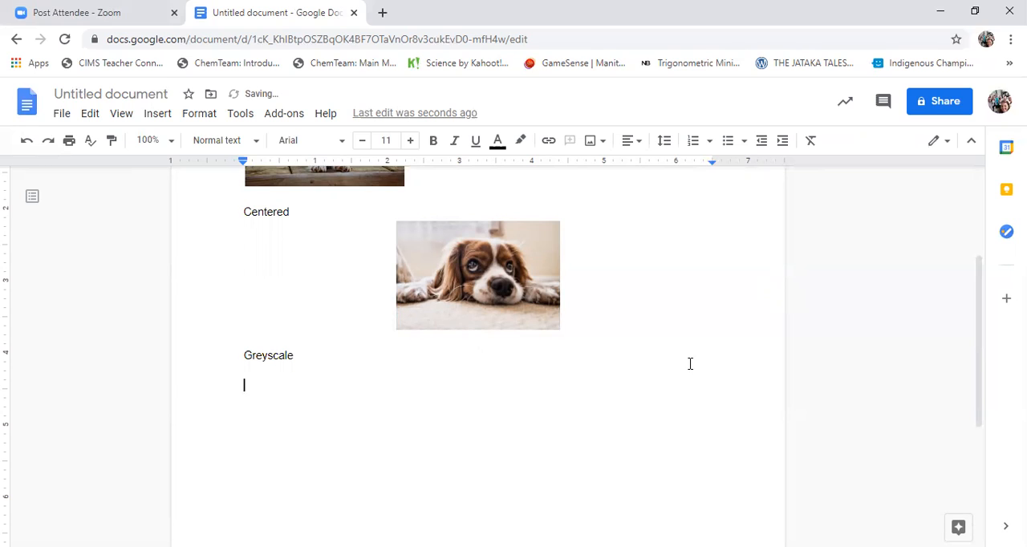
Insert the web photo of the brown dog's half-visible face under the "Greyscale" caption and scale it proportionally to about 2.9 inches wide
left_click(157, 113)
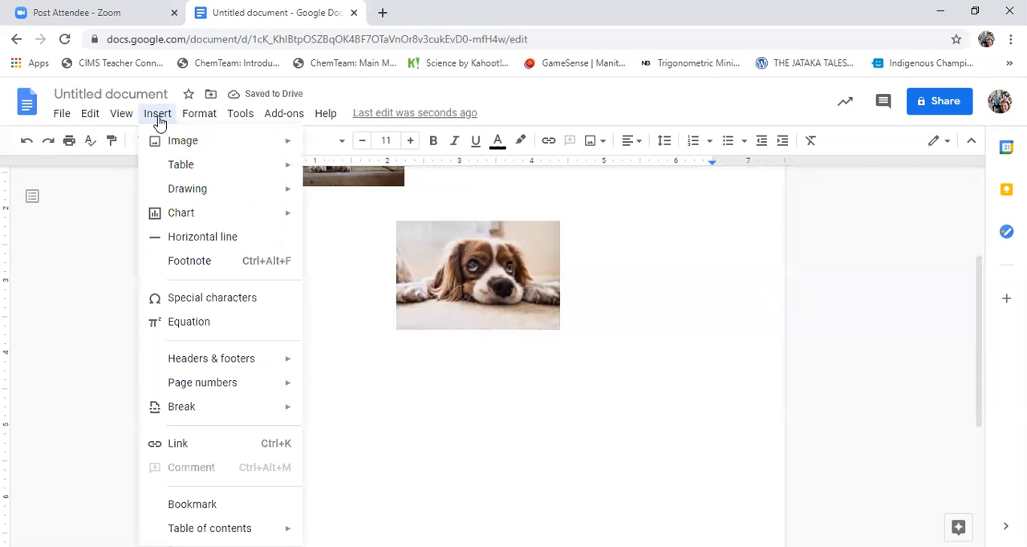
mouse_move(201, 142)
left_click(335, 170)
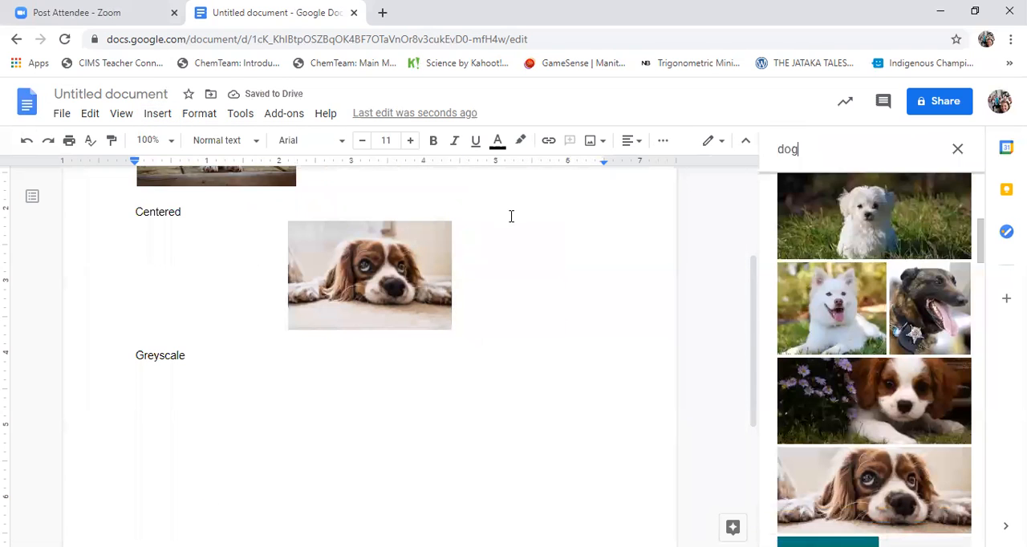
scroll(891, 377, "down", 10)
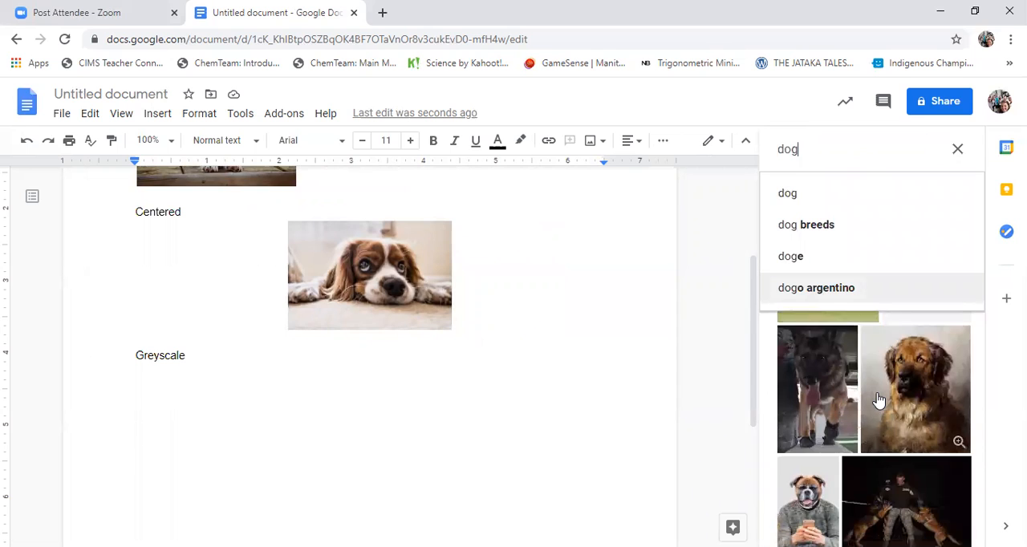
scroll(879, 401, "down", 5)
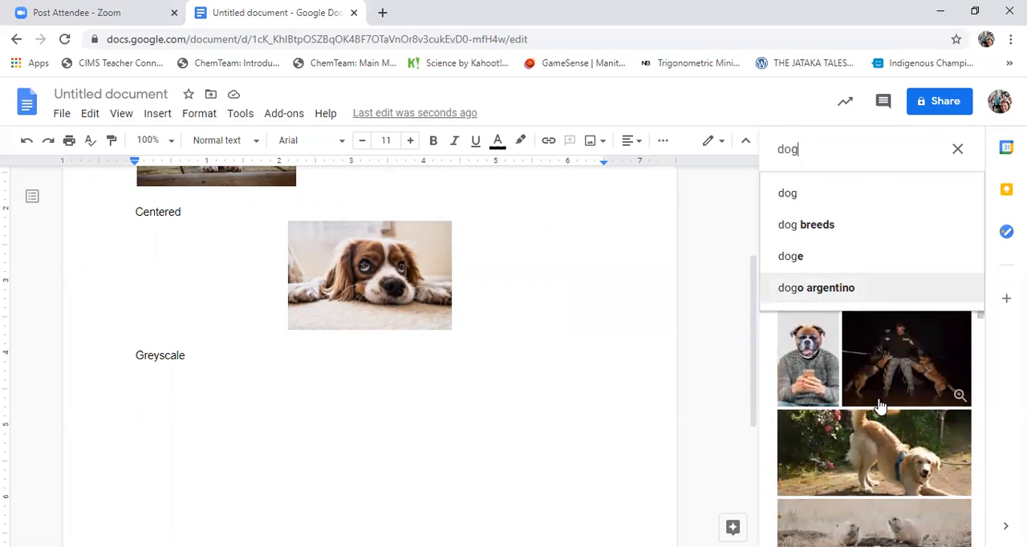
scroll(880, 407, "down", 1)
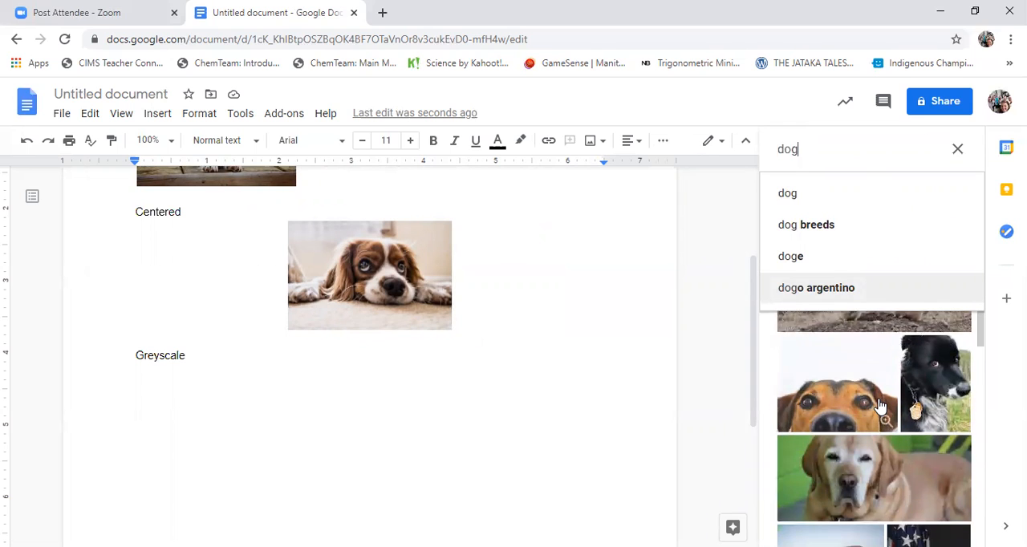
scroll(880, 407, "down", 2)
scroll(850, 403, "up", 2)
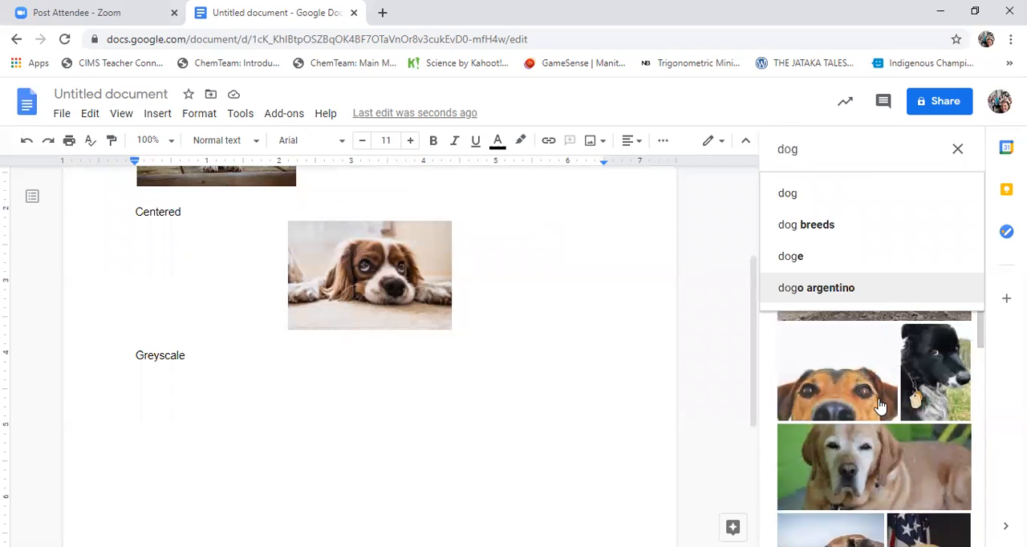
left_click(844, 402)
left_click(844, 402)
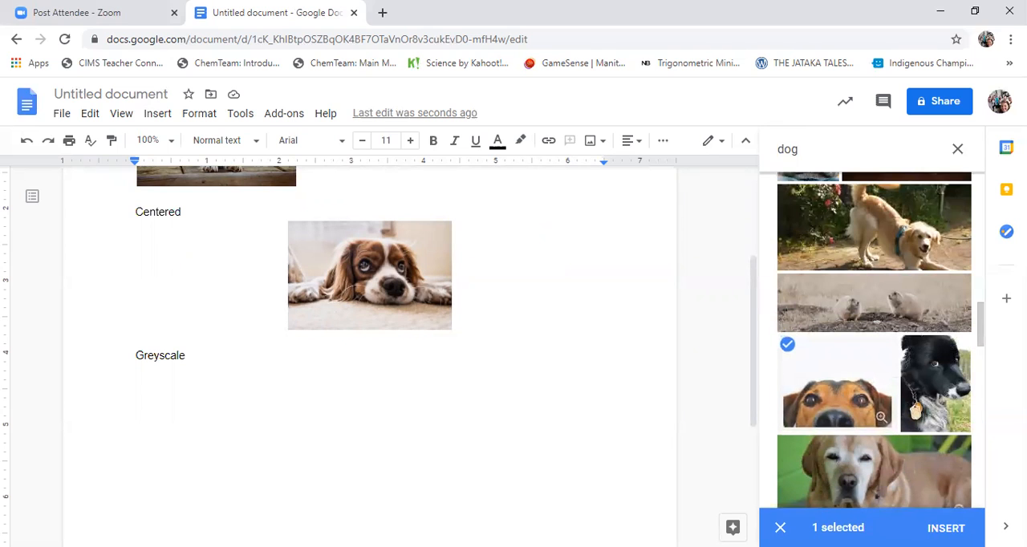
left_click(946, 528)
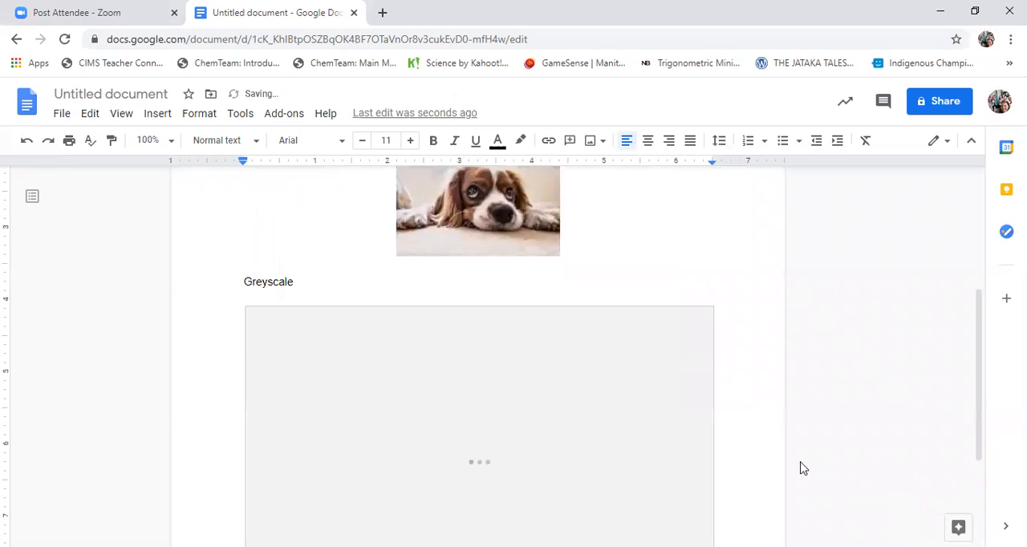
left_click(433, 418)
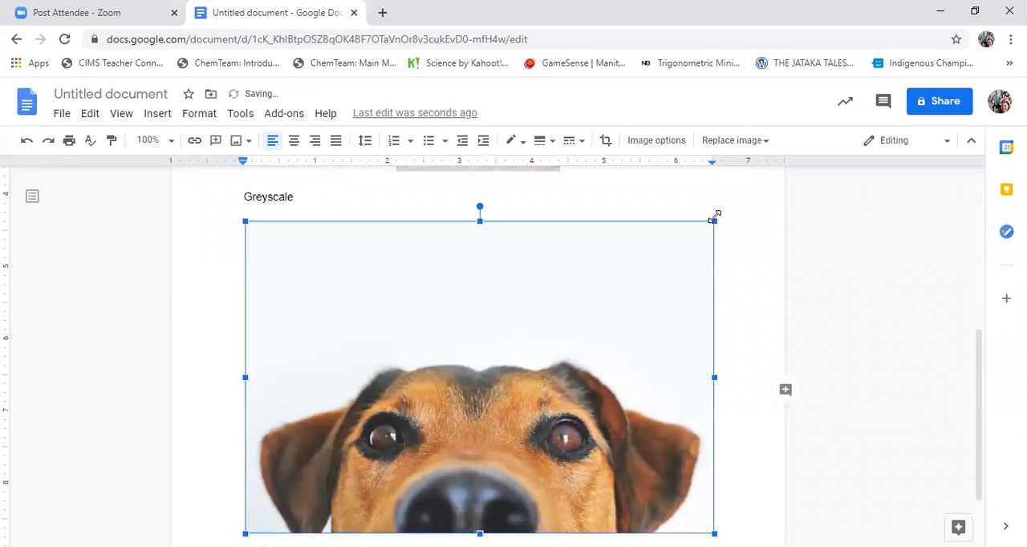
left_click_drag(713, 220, 458, 394)
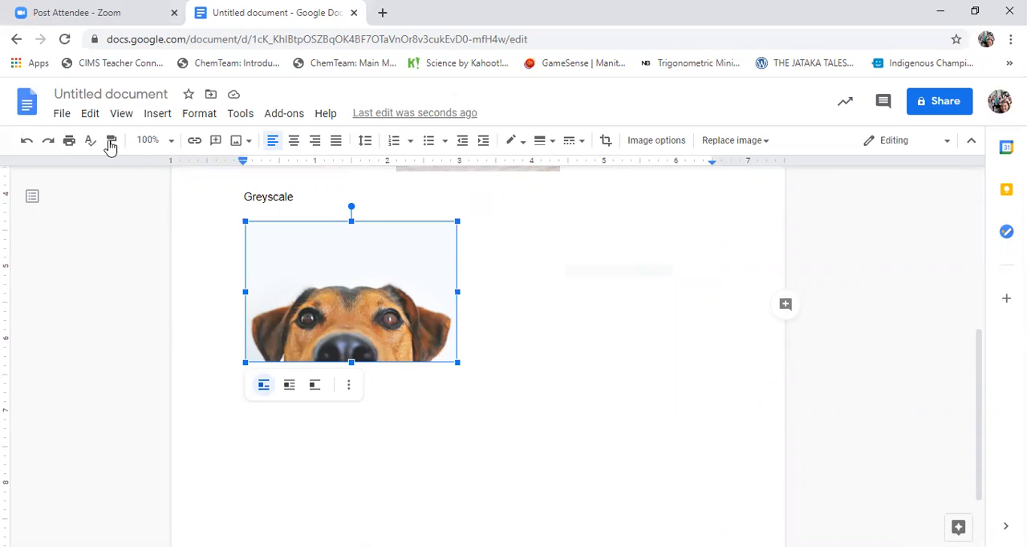
Try the green Light 5 recolor on the selected dog photo through its image options
left_click(195, 116)
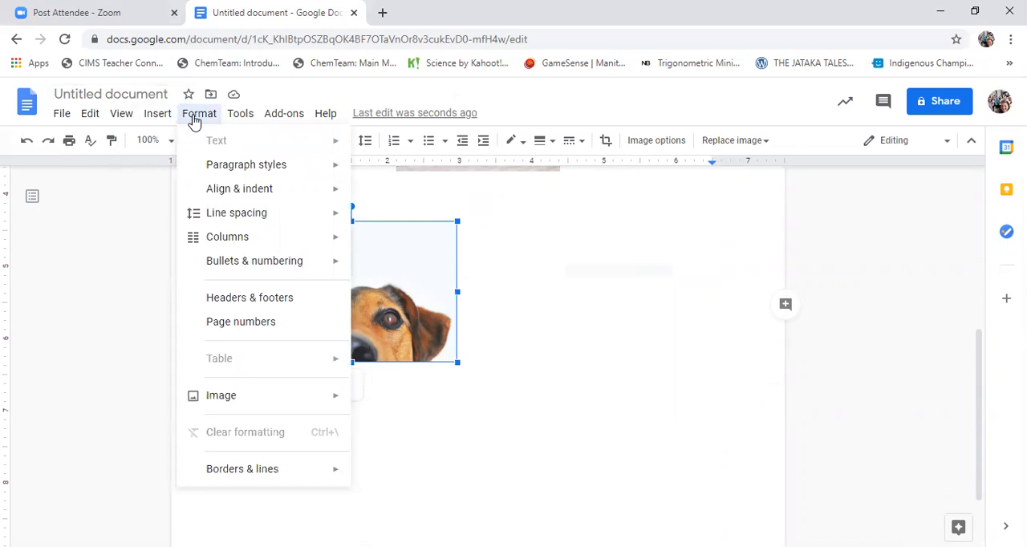
mouse_move(317, 407)
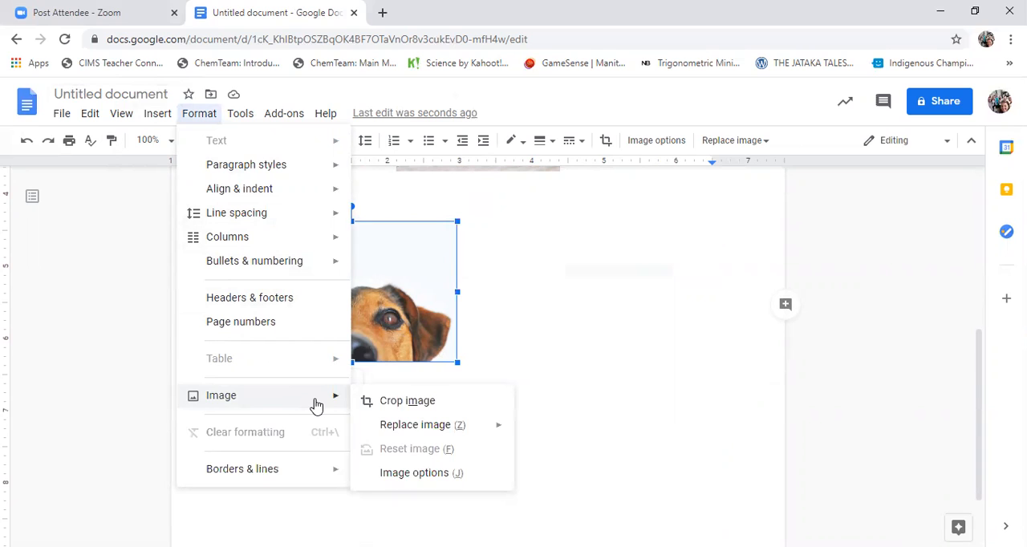
left_click(393, 475)
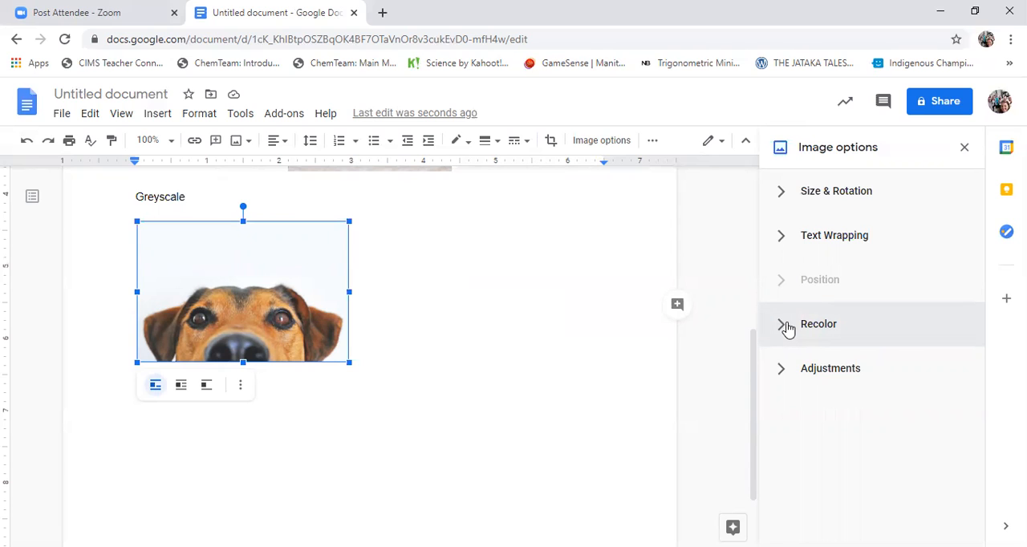
left_click(787, 328)
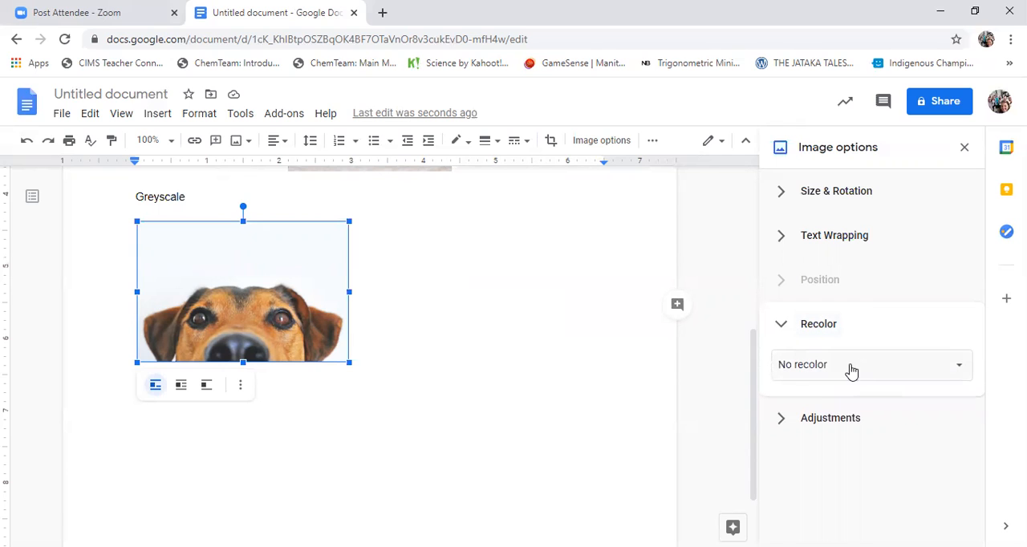
left_click(868, 367)
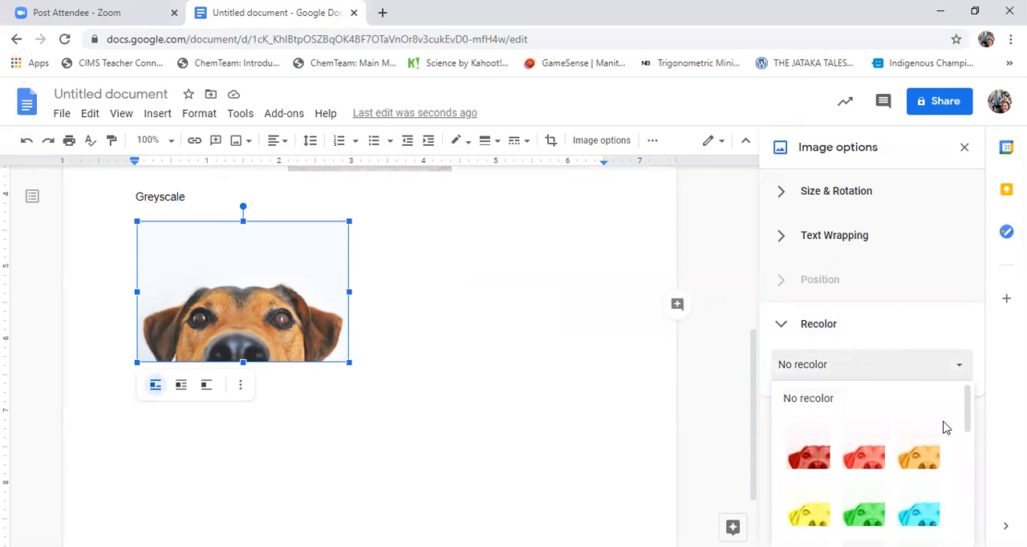
left_click(882, 512)
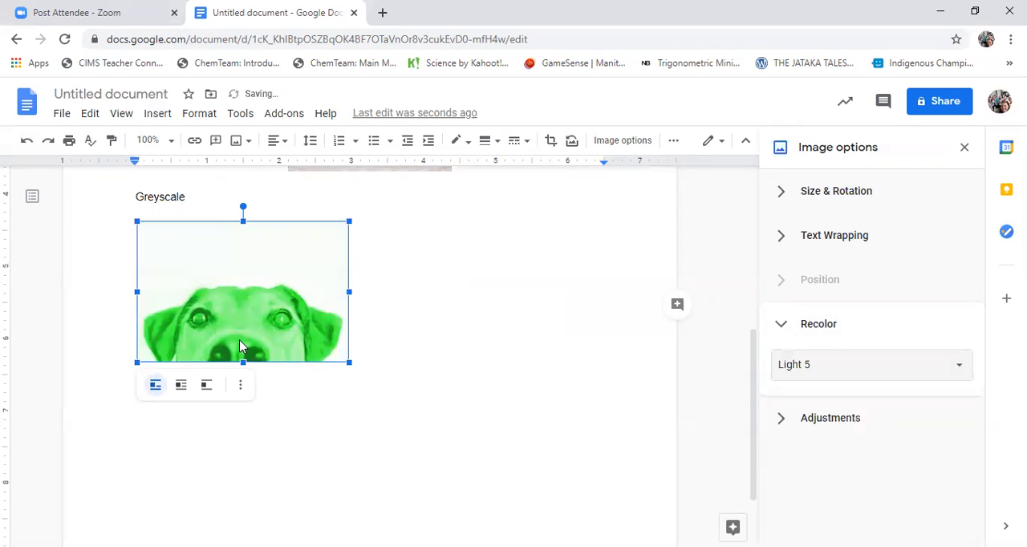
Set the recolor of the dog photo under the "Greyscale" caption to Grayscale
left_click(891, 379)
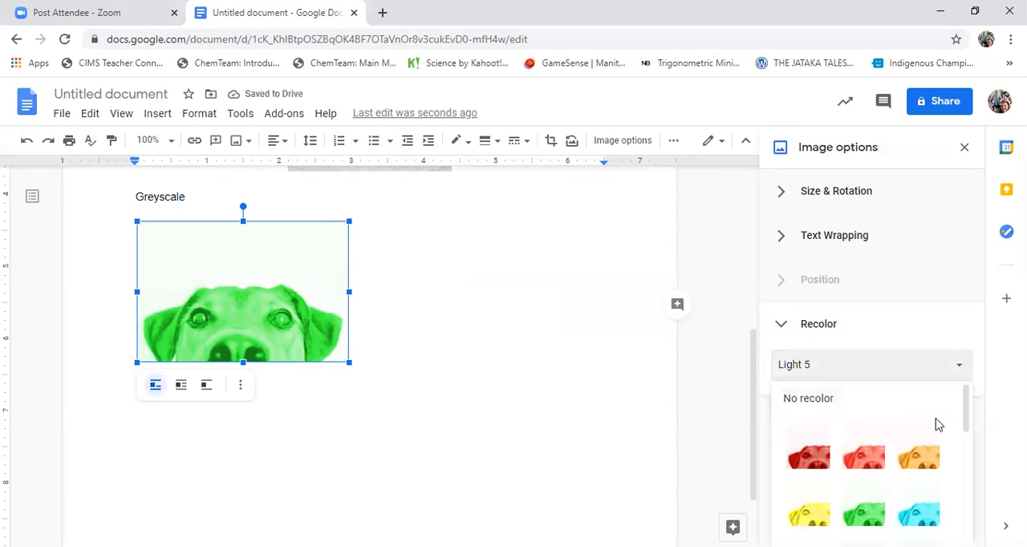
scroll(931, 421, "down", 2)
scroll(929, 447, "down", 1)
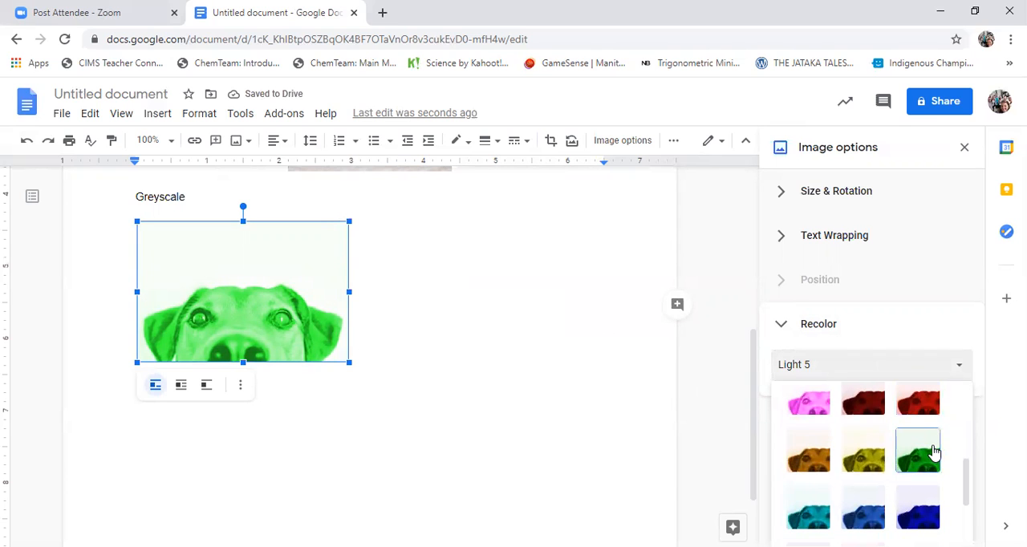
scroll(933, 449, "down", 1)
scroll(929, 474, "down", 1)
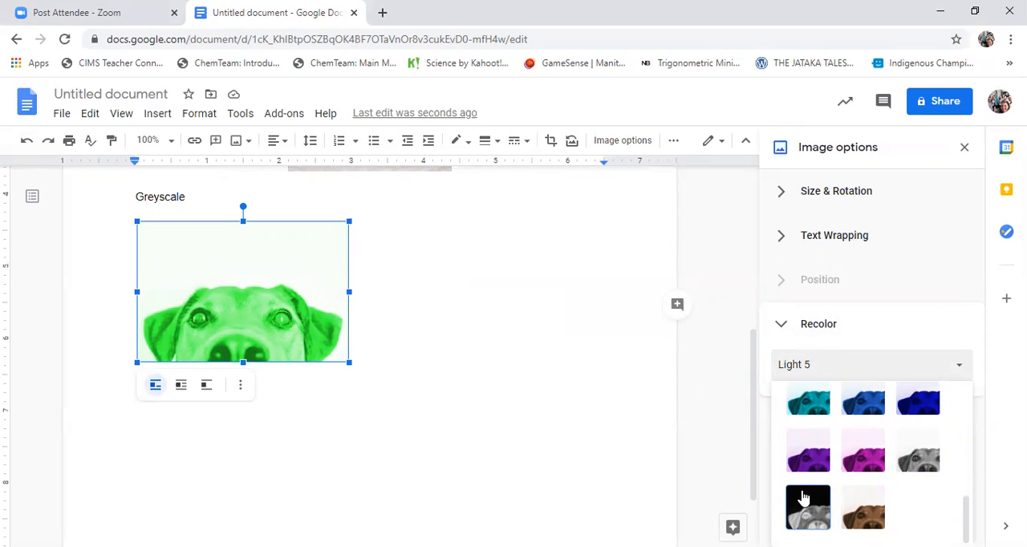
left_click(921, 457)
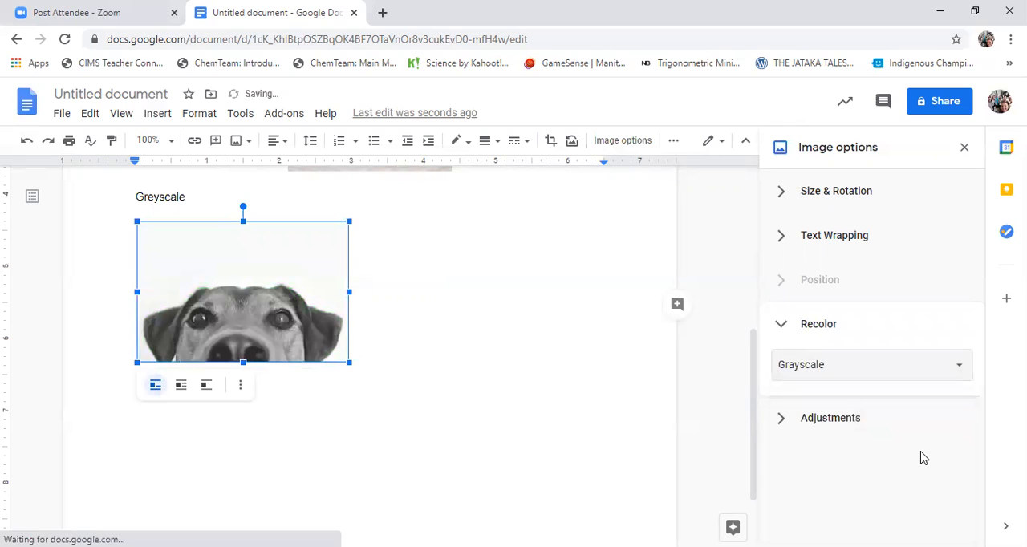
Add the caption "ClipArt" below the grayscale dog photo, start a new line under it, and close the image options
left_click(423, 362)
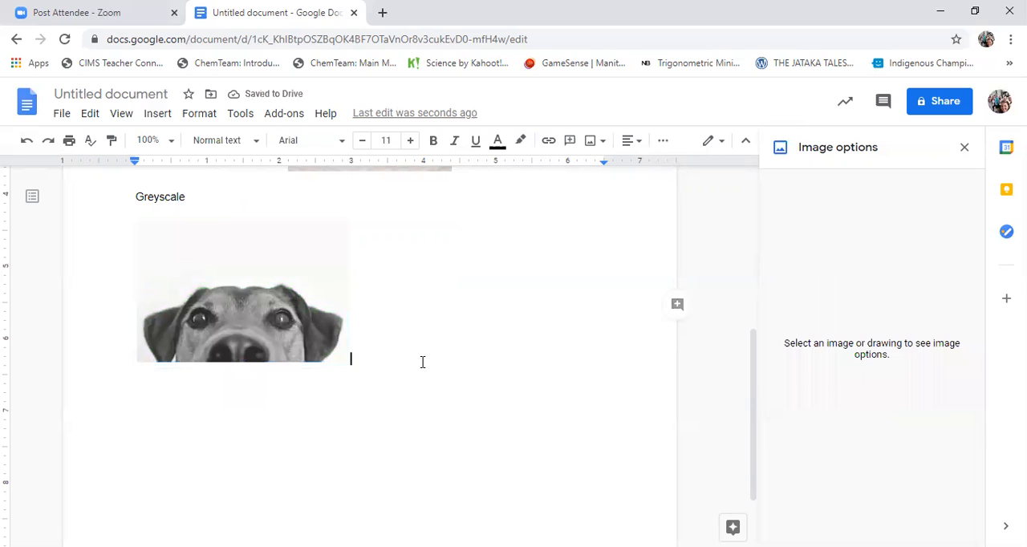
key("Return")
type("Clip")
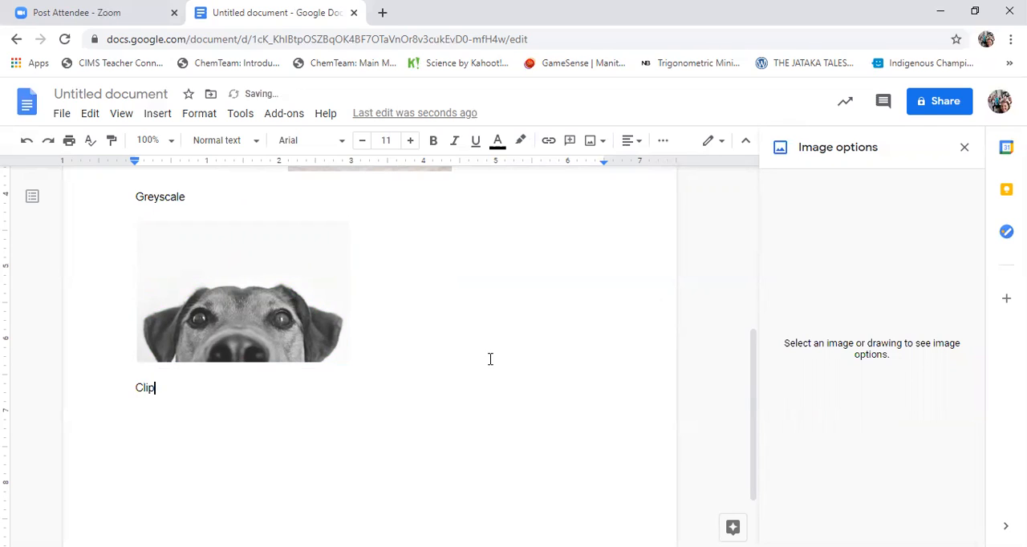
type("Art")
key("Return")
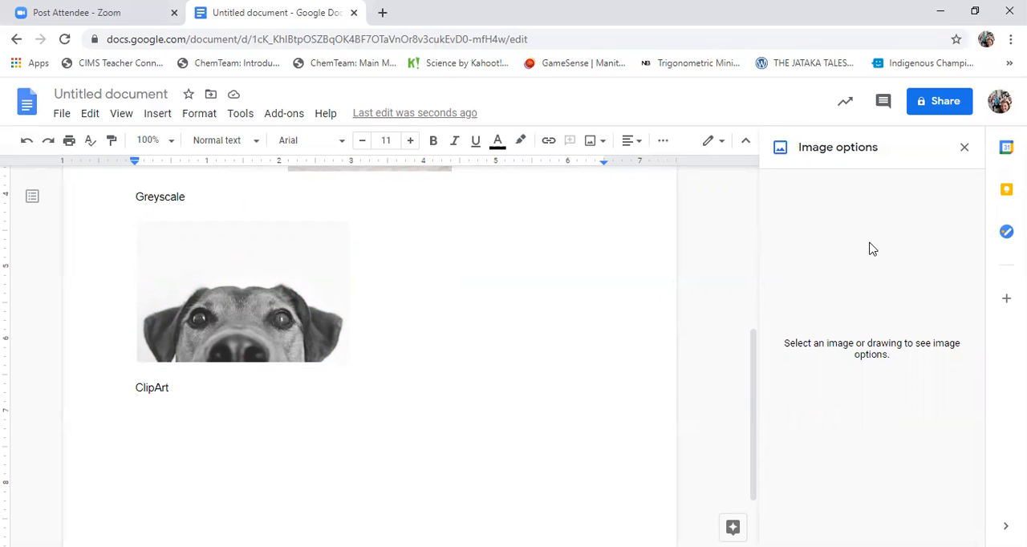
left_click(964, 147)
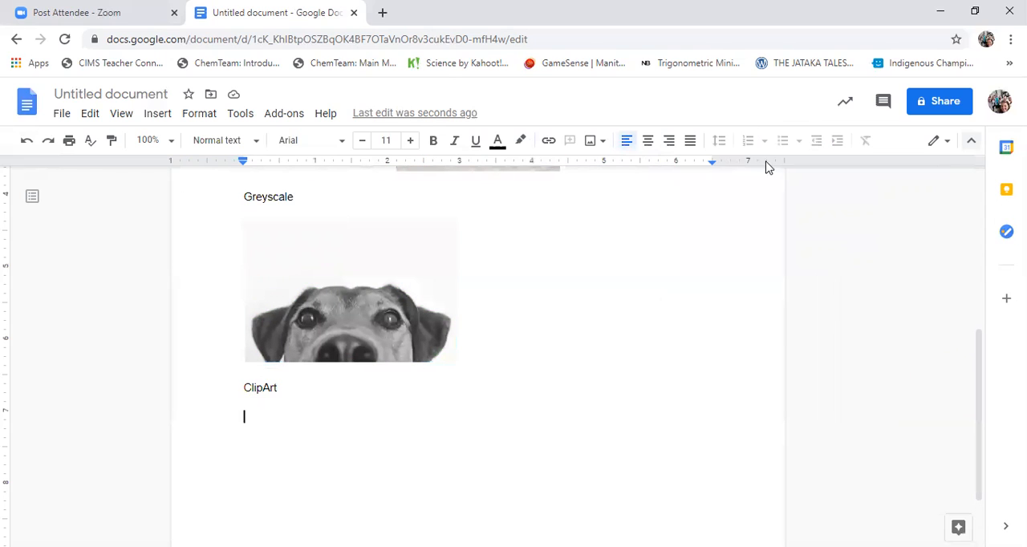
left_click(163, 115)
mouse_move(192, 143)
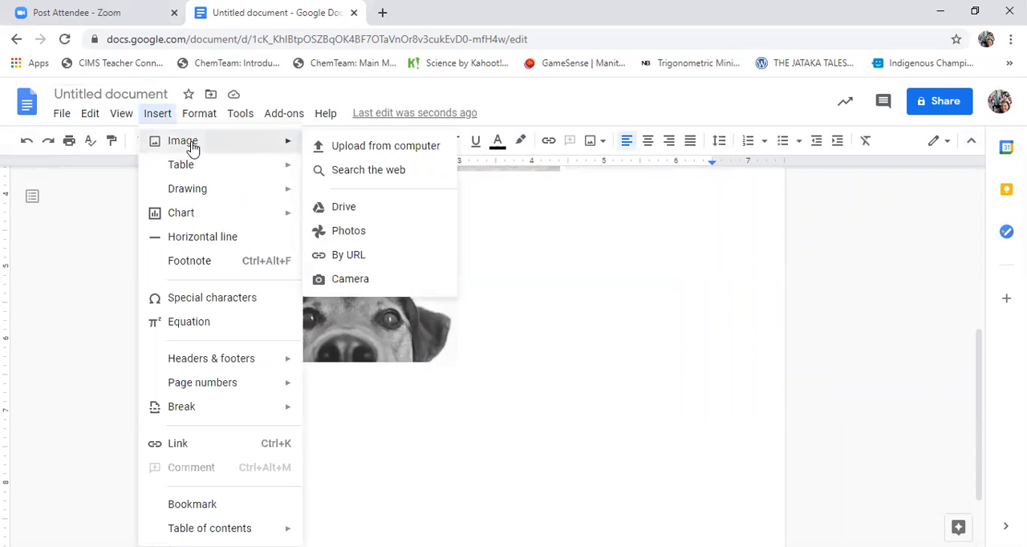
left_click(345, 176)
left_click(788, 154)
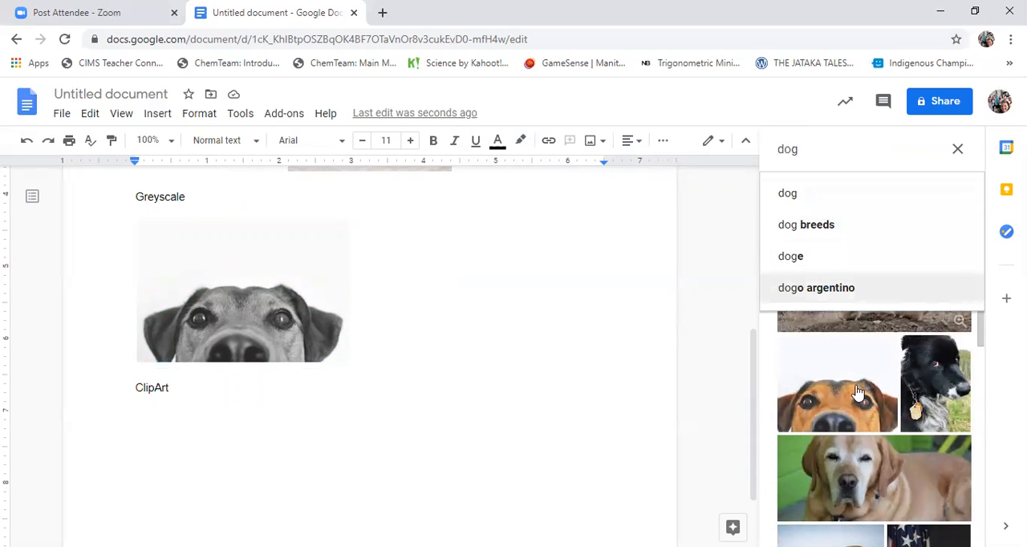
left_click(958, 150)
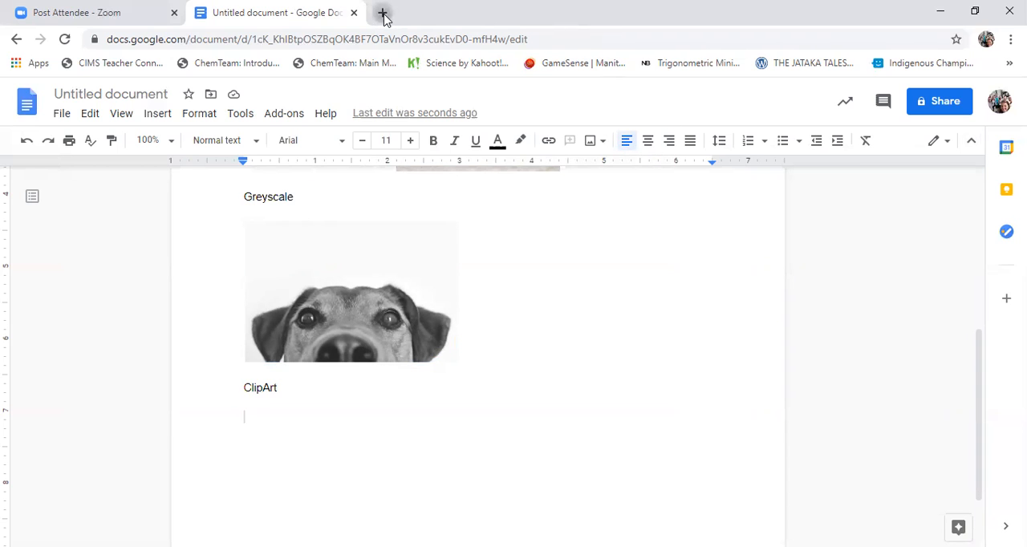
Search Google for "dog" in a new browser tab and show the image results
left_click(384, 16)
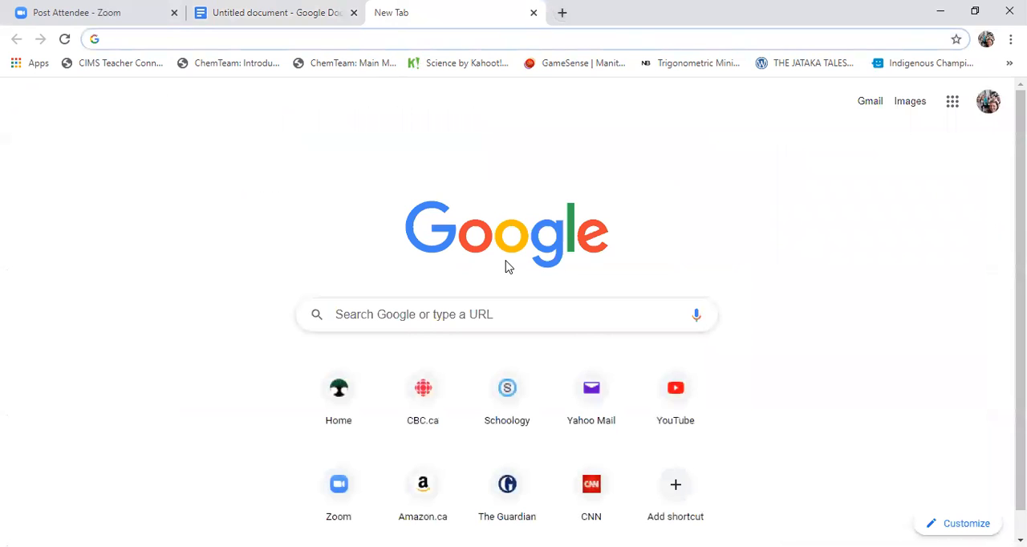
left_click(407, 316)
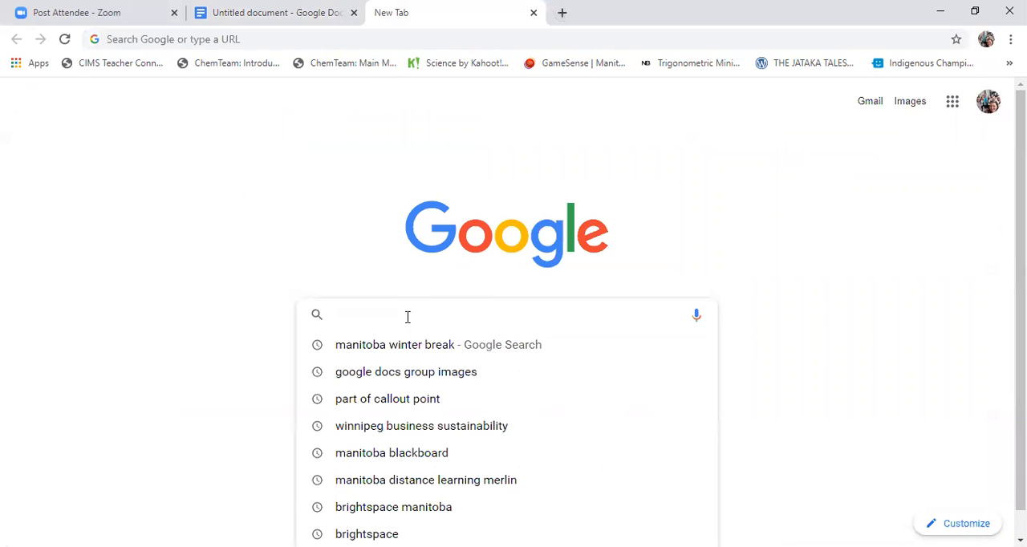
type("dog")
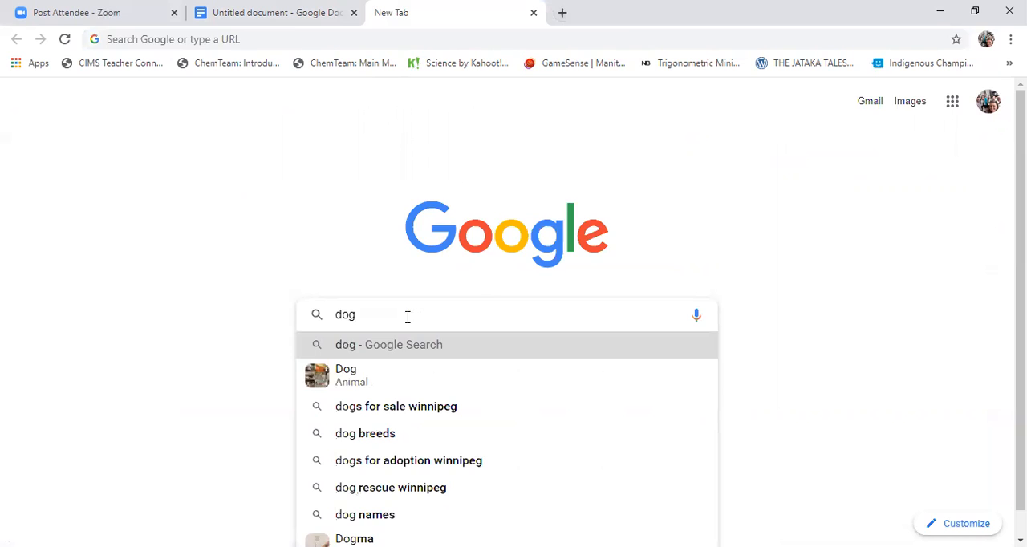
key("Return")
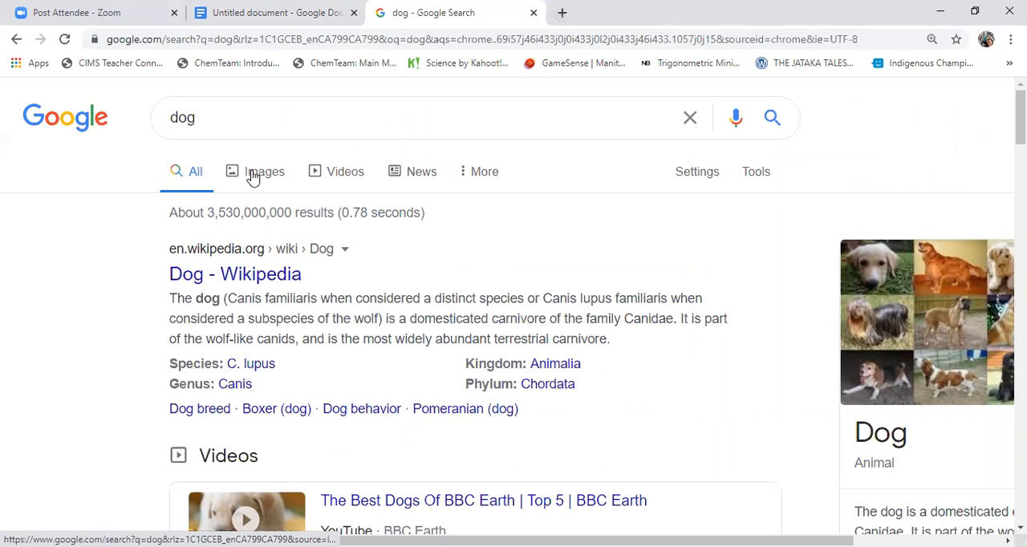
left_click(253, 175)
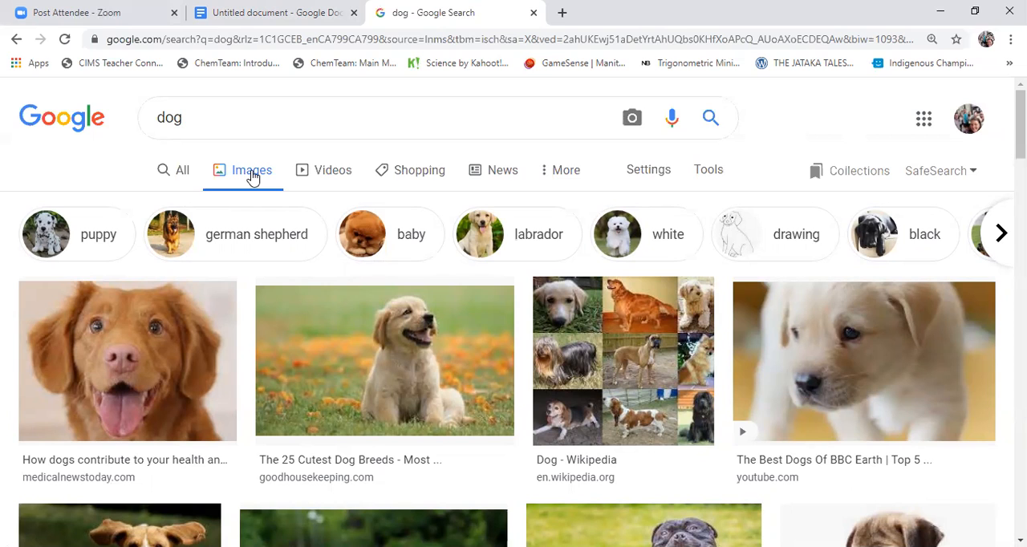
Filter the Google Images results for "dog" to the Clip Art type
left_click(718, 177)
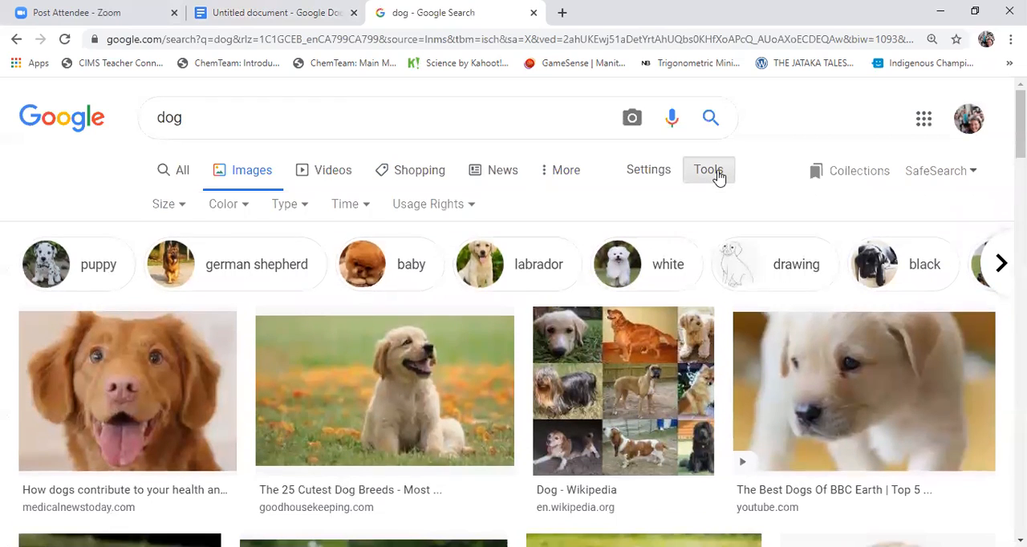
left_click(299, 208)
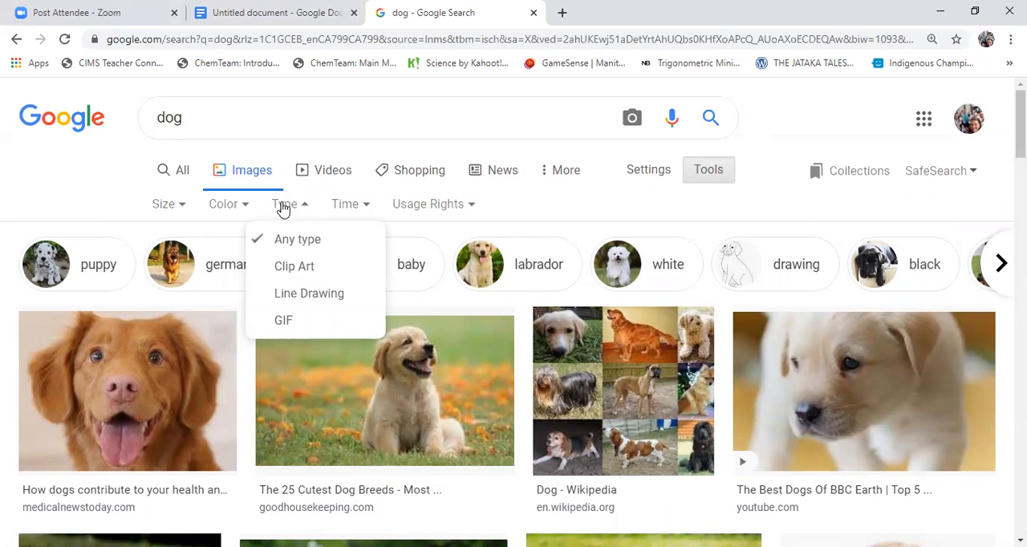
left_click(180, 209)
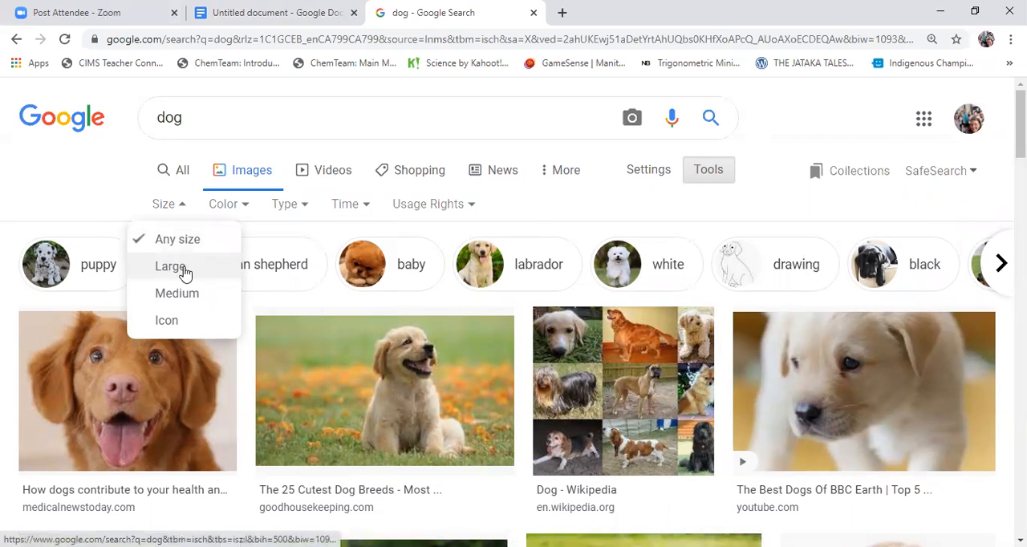
left_click(305, 208)
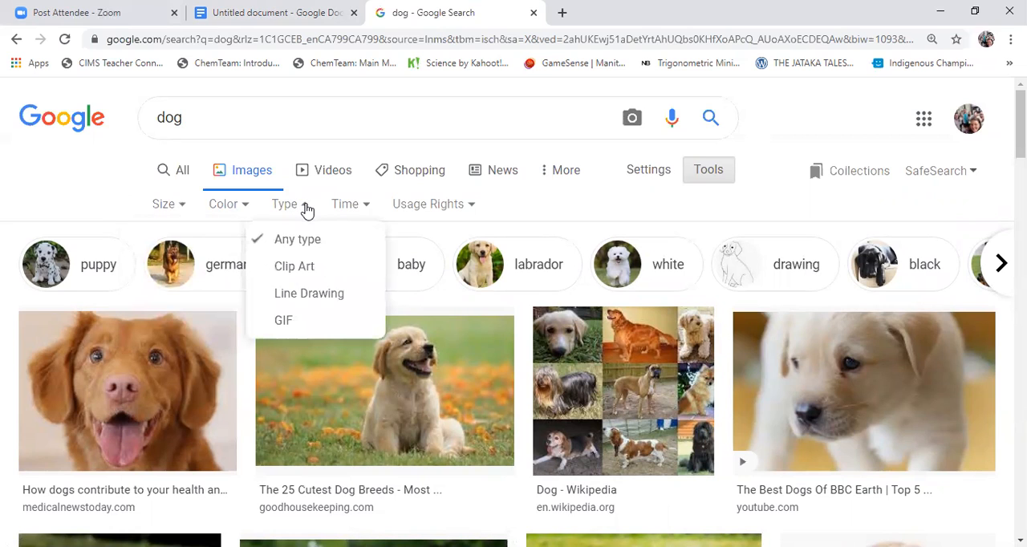
left_click(290, 267)
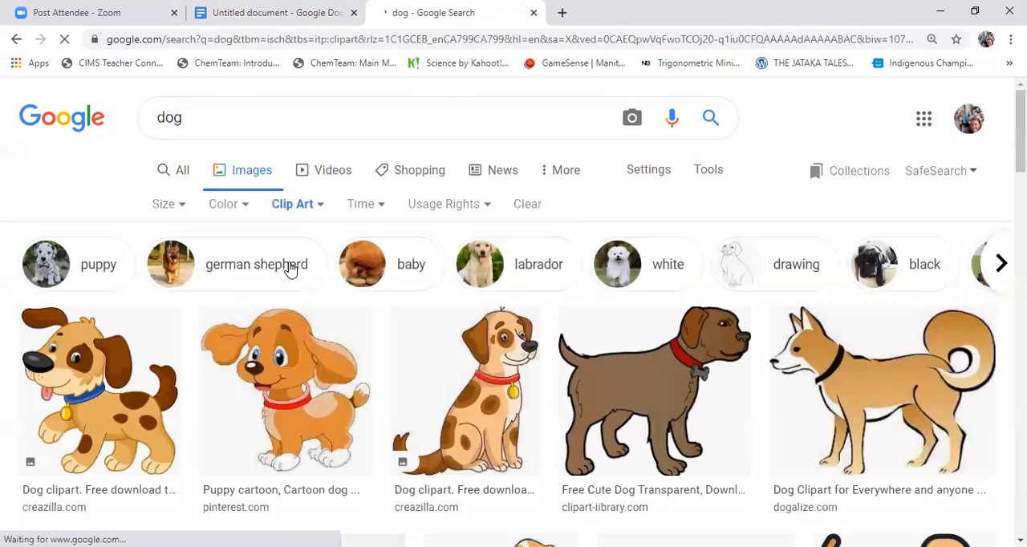
Copy the brown clip art dog with the red collar and paste it below the "ClipArt" caption in the Google Docs document
scroll(373, 337, "down", 3)
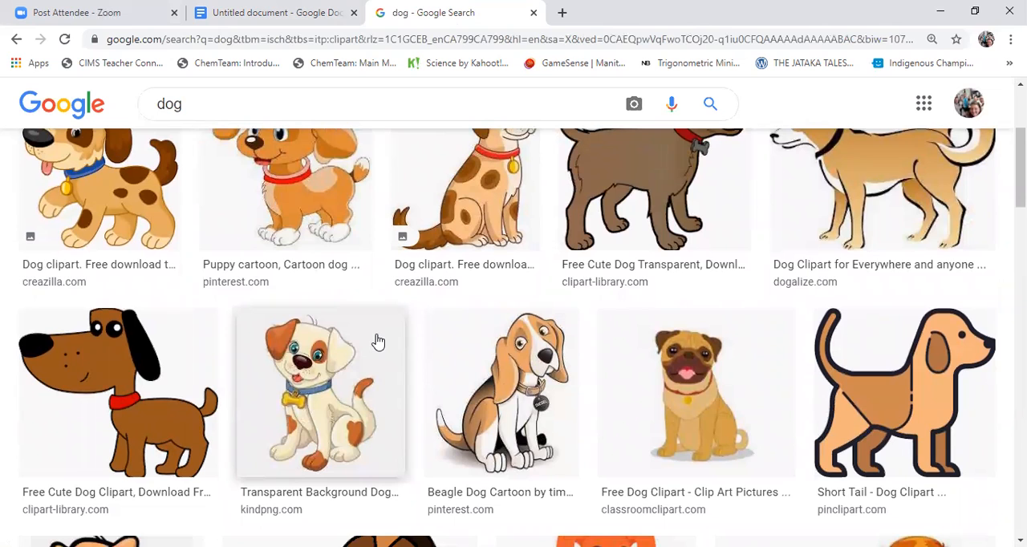
scroll(378, 343, "up", 1)
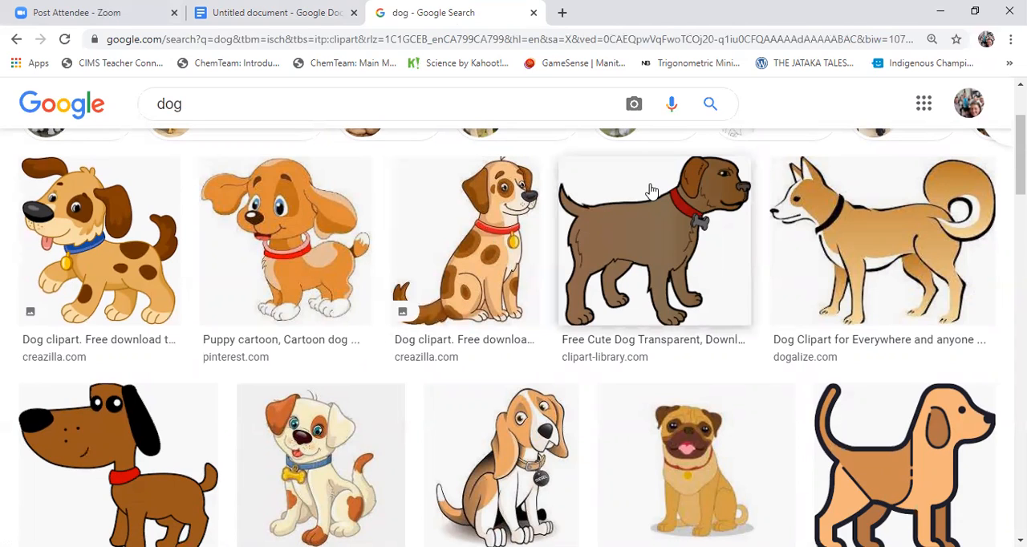
left_click(675, 244)
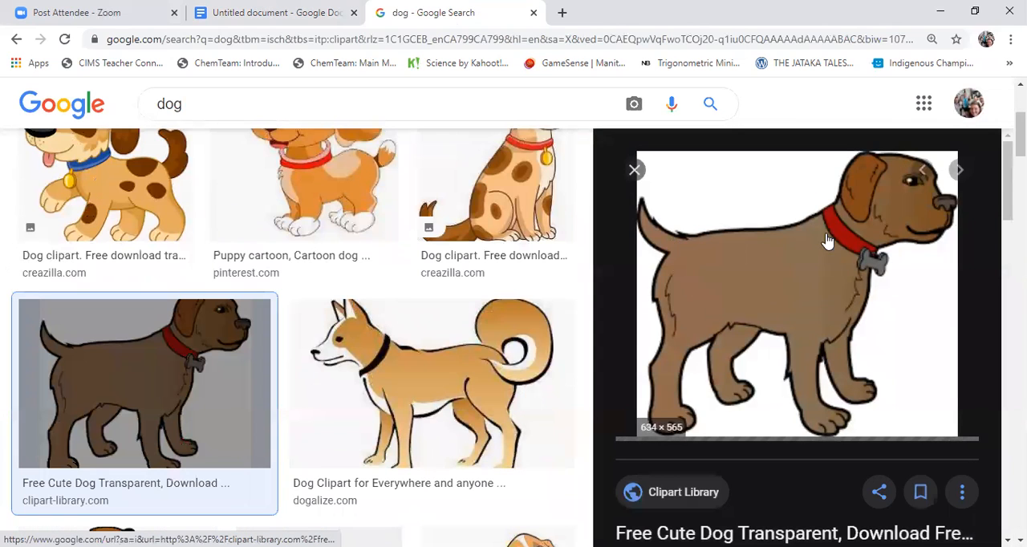
right_click(802, 266)
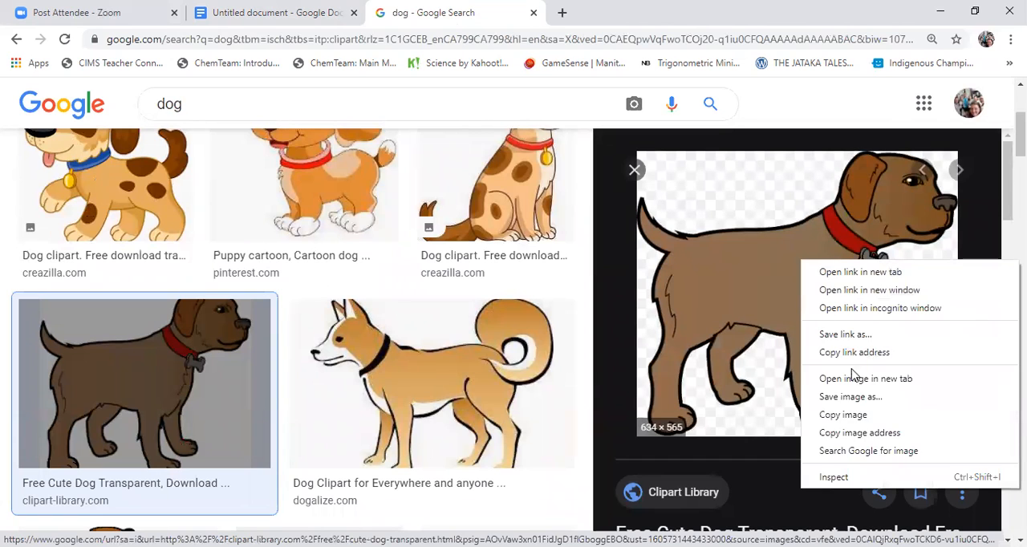
left_click(843, 415)
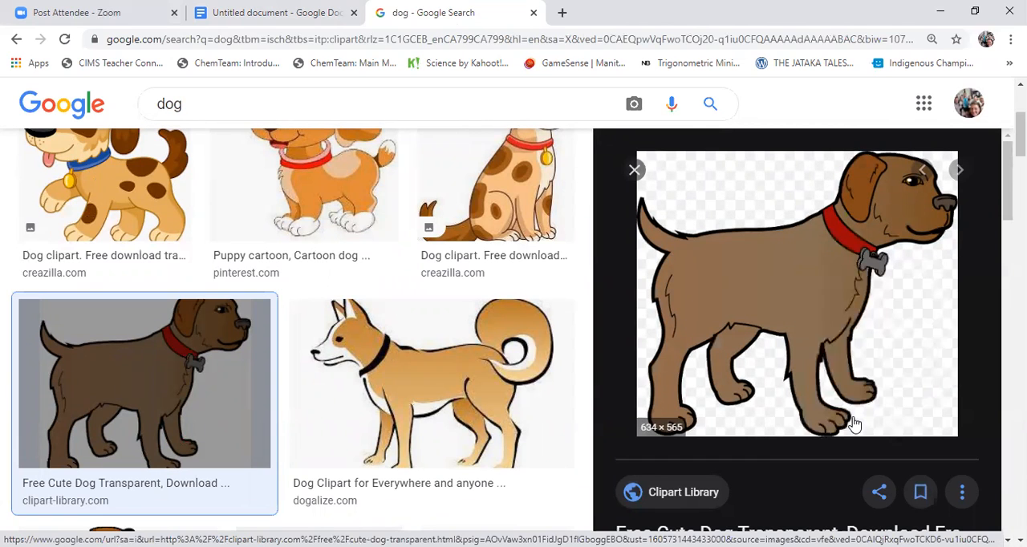
left_click(277, 15)
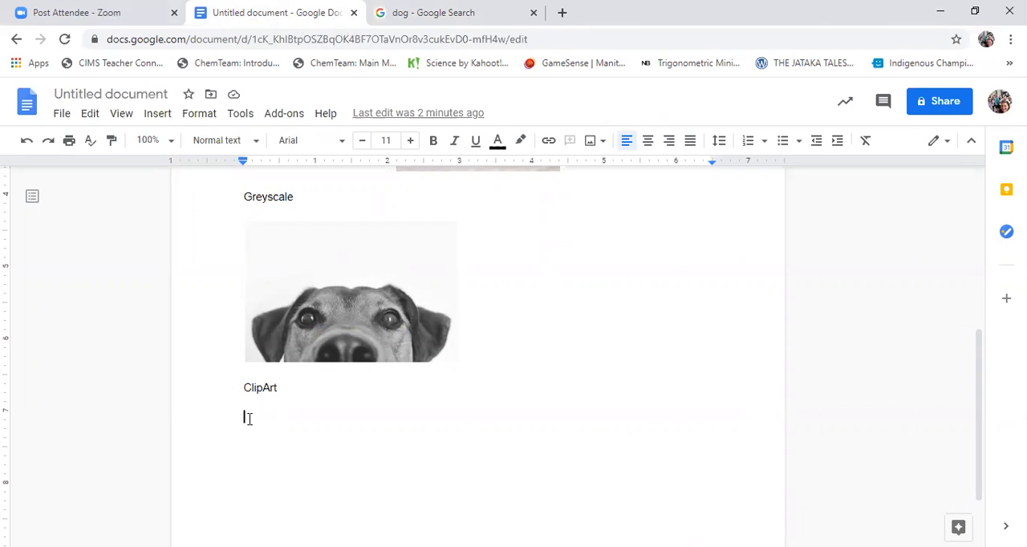
key("ctrl+v")
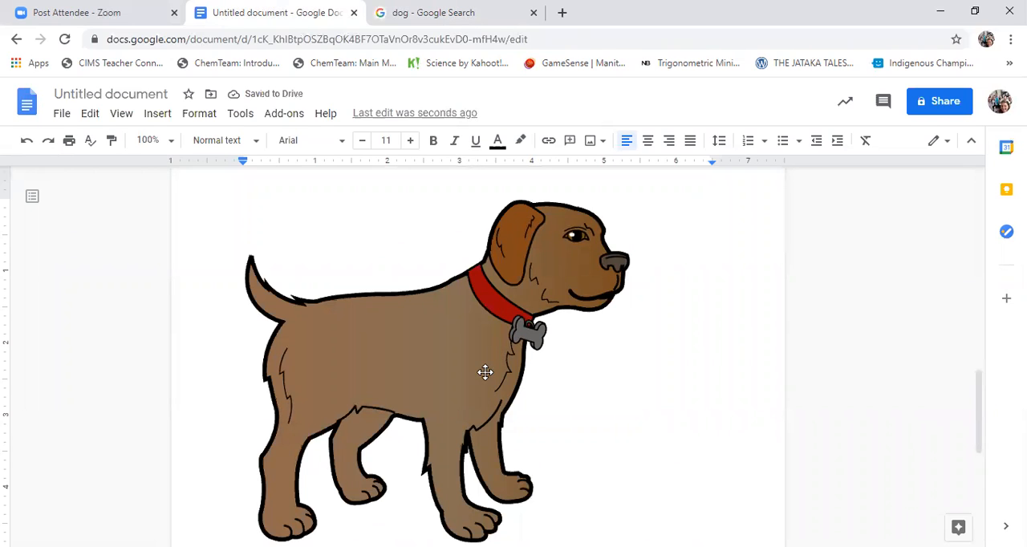
Shrink the clip art dog proportionally to about 1.9 inches wide so it fits under its caption on the first page, then deselect it
left_click(486, 373)
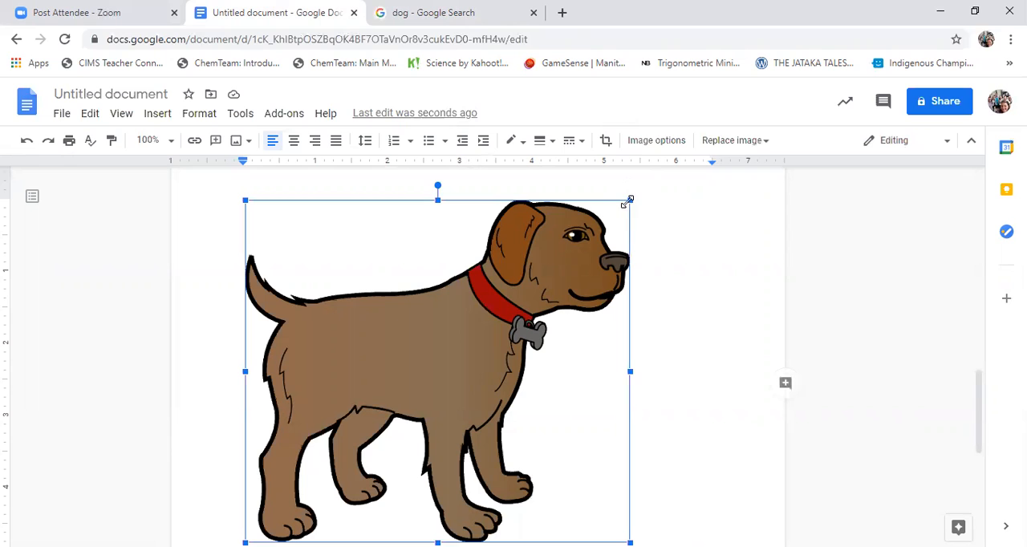
left_click_drag(628, 202, 395, 387)
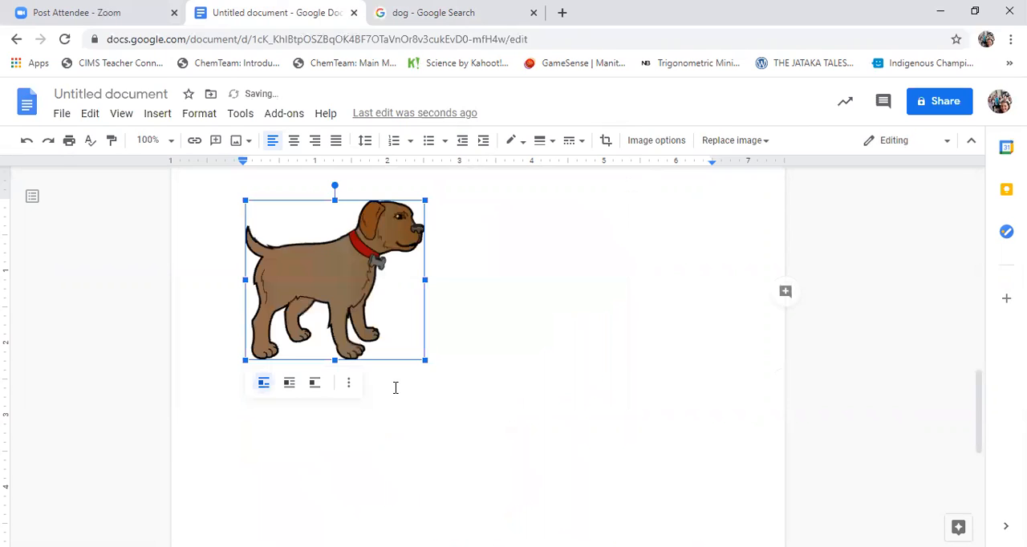
scroll(463, 389, "up", 2)
scroll(463, 389, "up", 3)
scroll(461, 394, "down", 5)
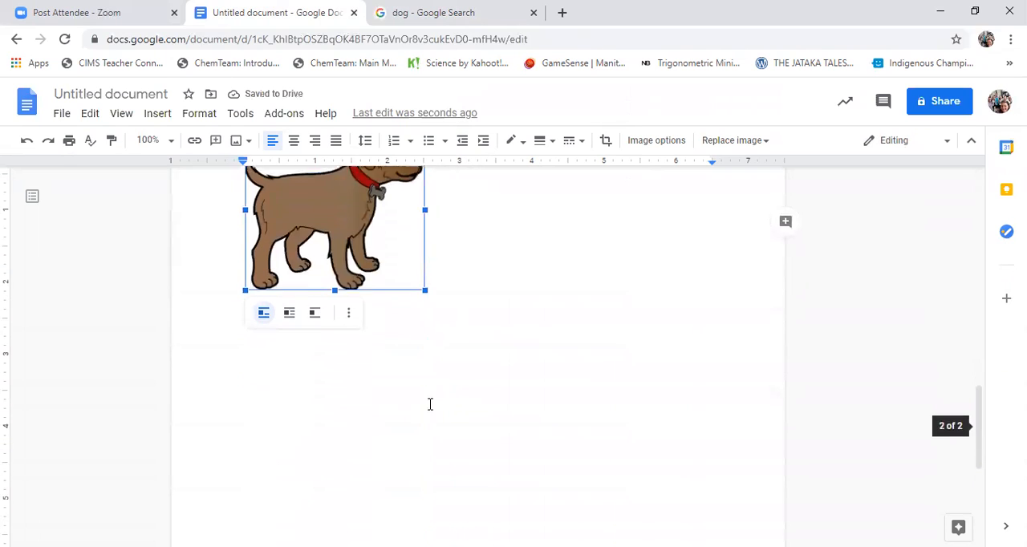
left_click_drag(426, 287, 382, 248)
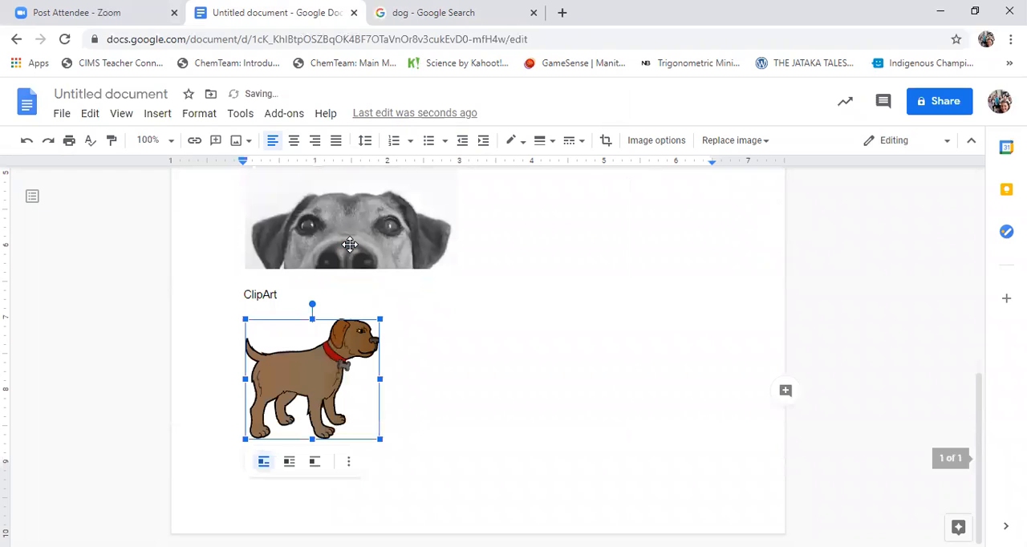
scroll(401, 329, "up", 2)
scroll(425, 353, "down", 2)
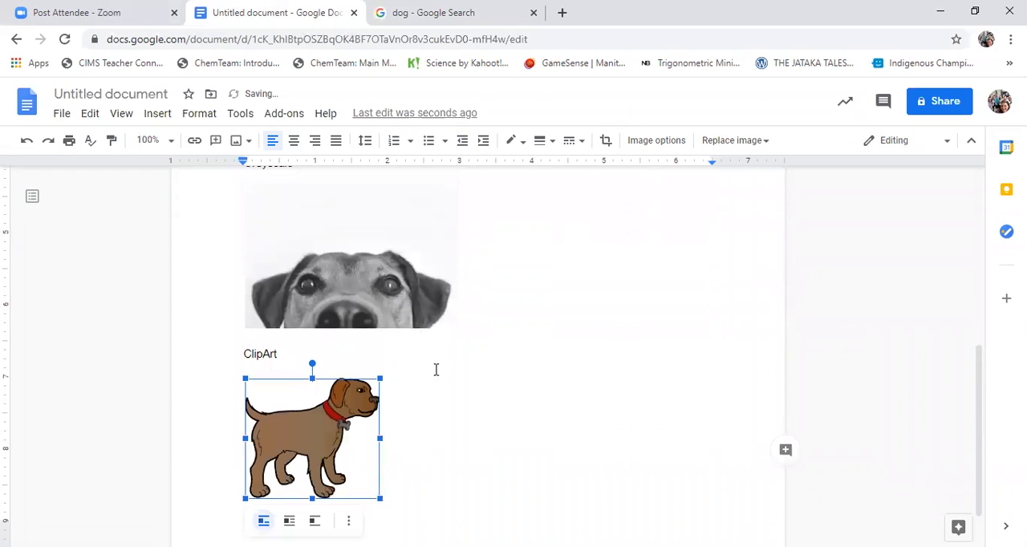
left_click(430, 405)
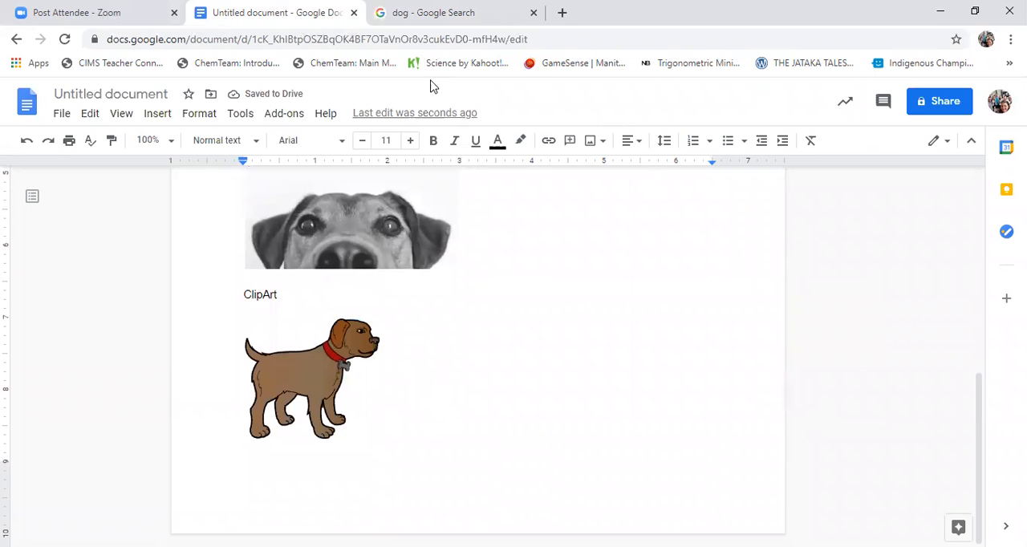
Switch back to the Google Images results and change the image type filter to Line Drawing
left_click(454, 13)
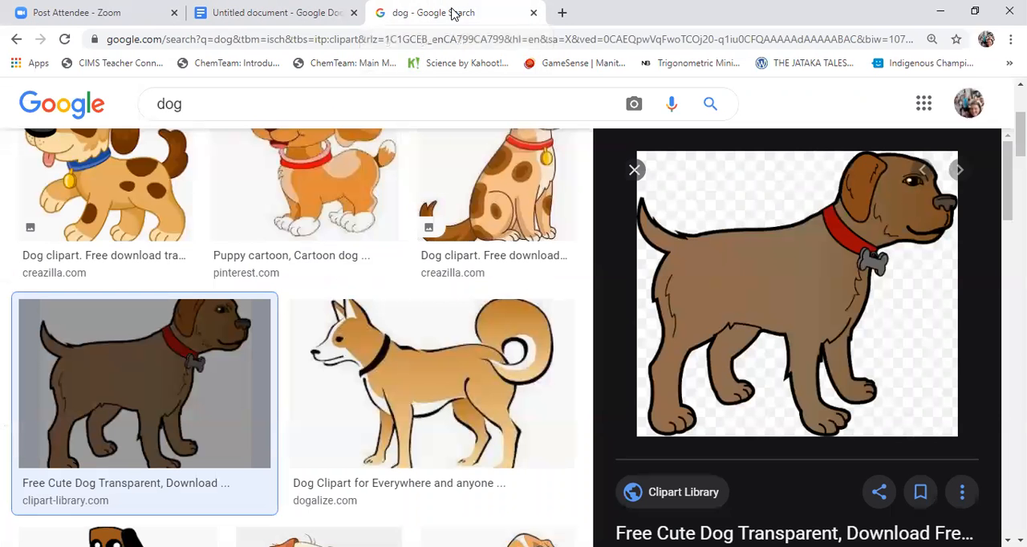
scroll(561, 327, "up", 4)
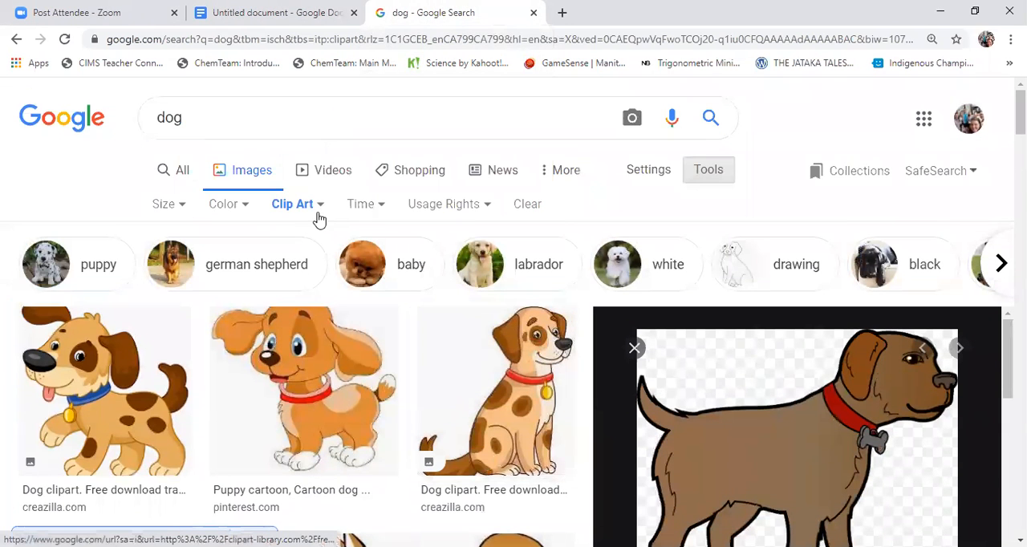
left_click(317, 207)
left_click(326, 296)
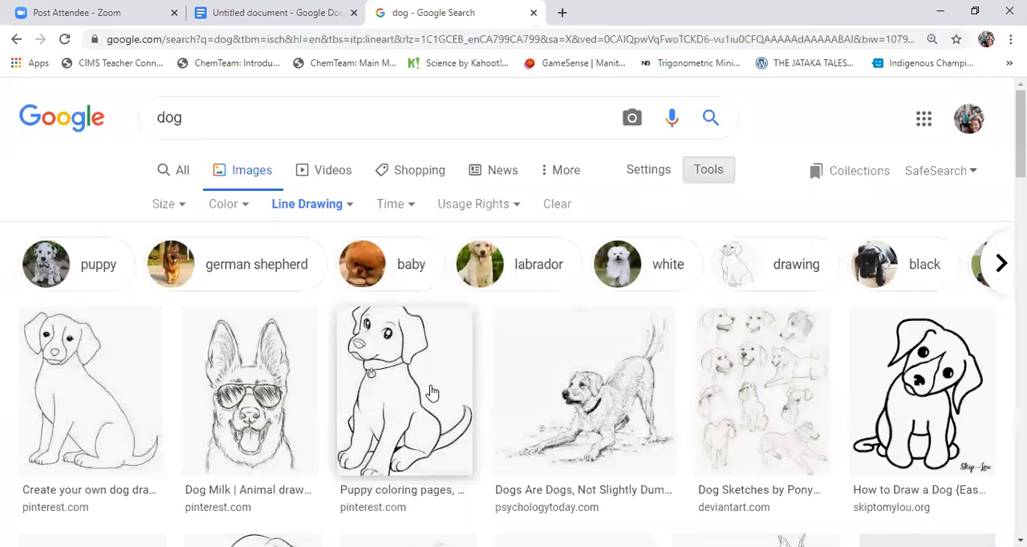
Open the "Every Dog has its Year" sketch of a sitting dog from the results and copy the image
scroll(551, 397, "down", 3)
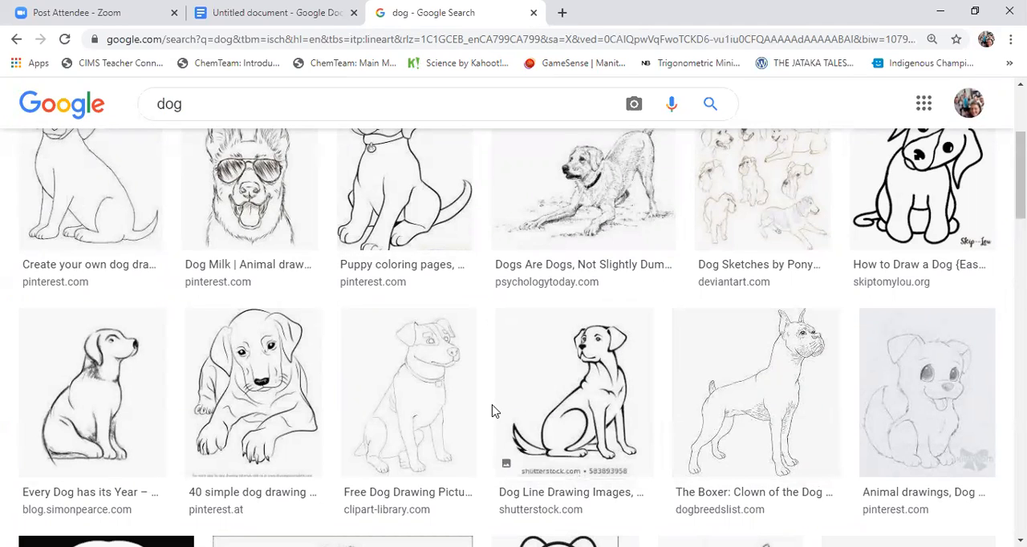
left_click(107, 397)
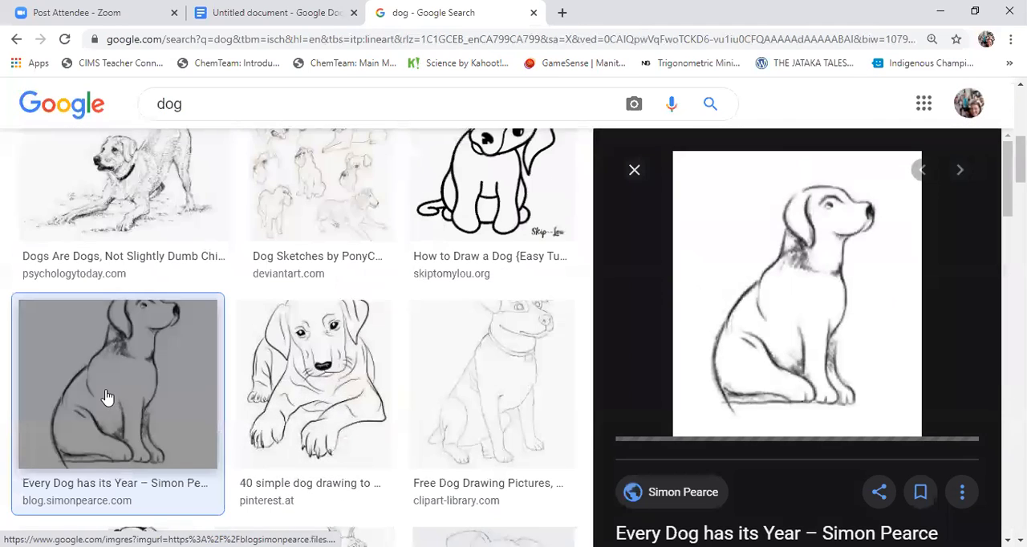
right_click(799, 261)
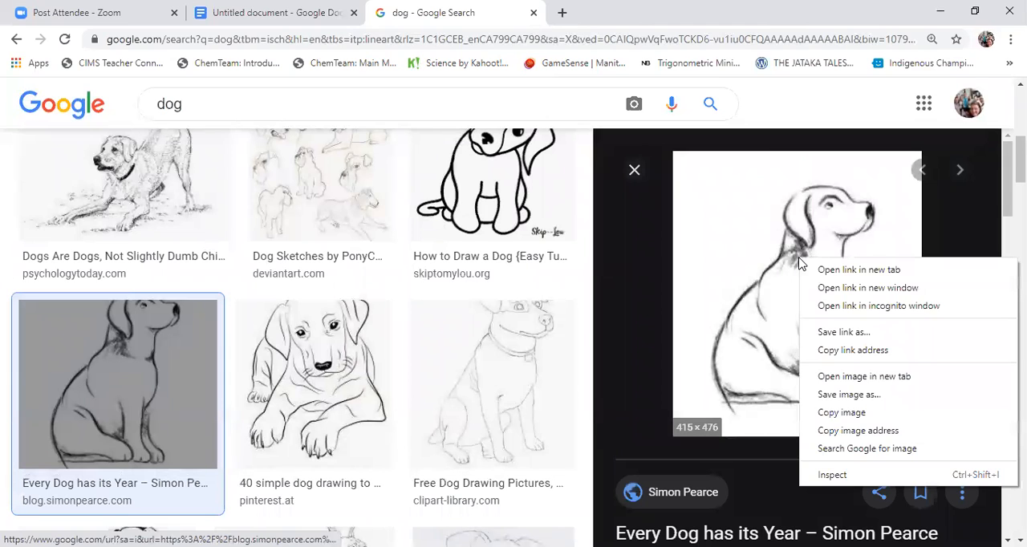
left_click(849, 414)
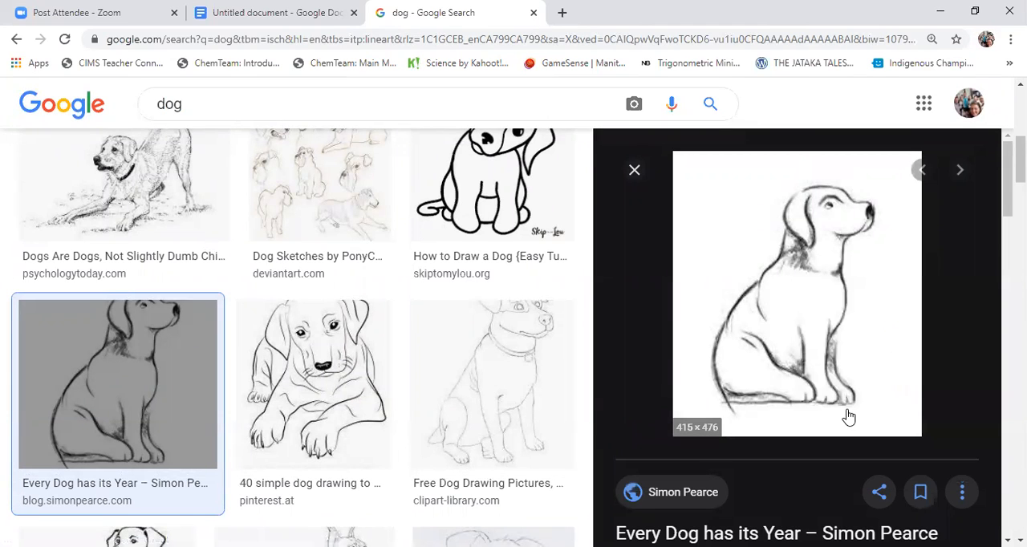
In the Google Docs document, add the caption "Rotate" below the clip art dog and start a new line under it
left_click(273, 13)
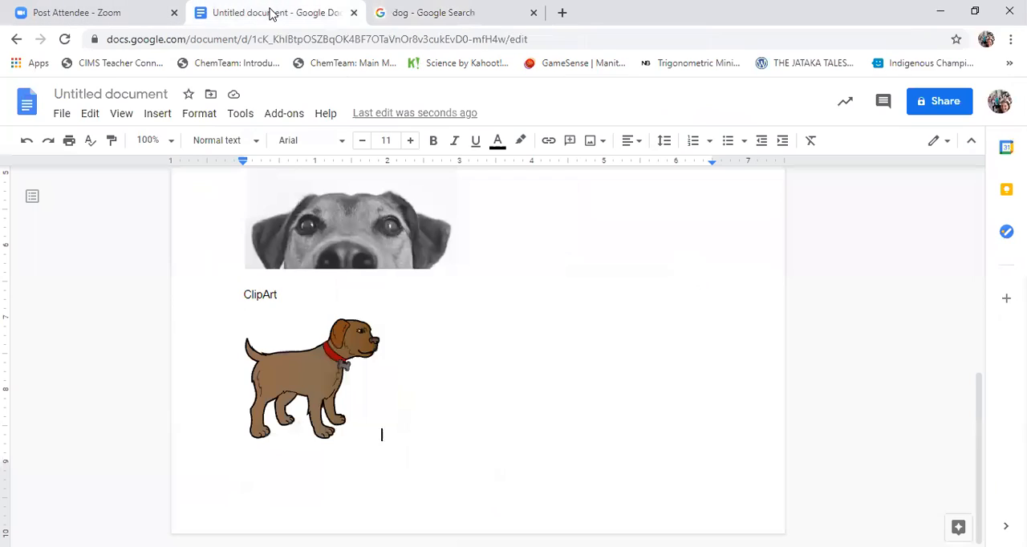
key("Return")
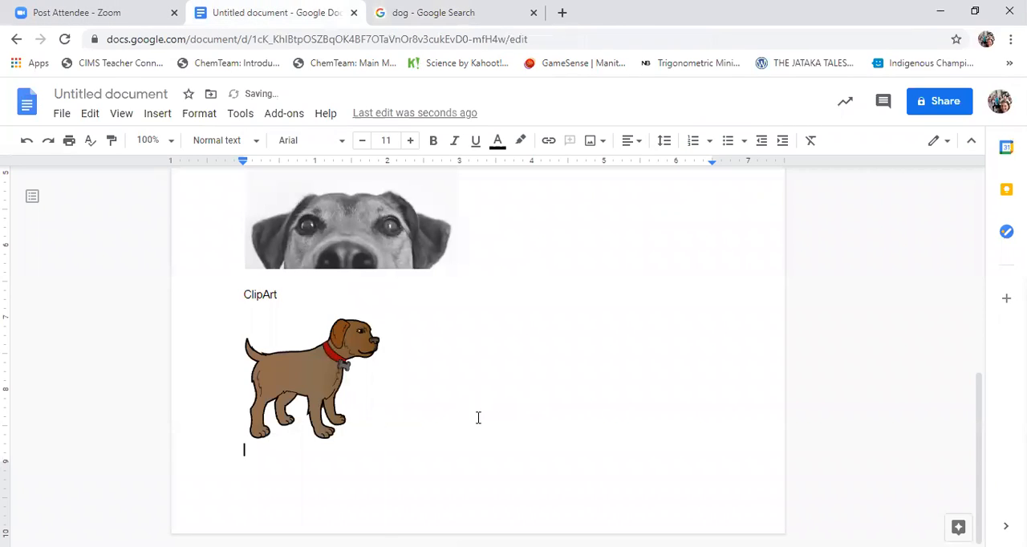
type("Rotate")
key("Return")
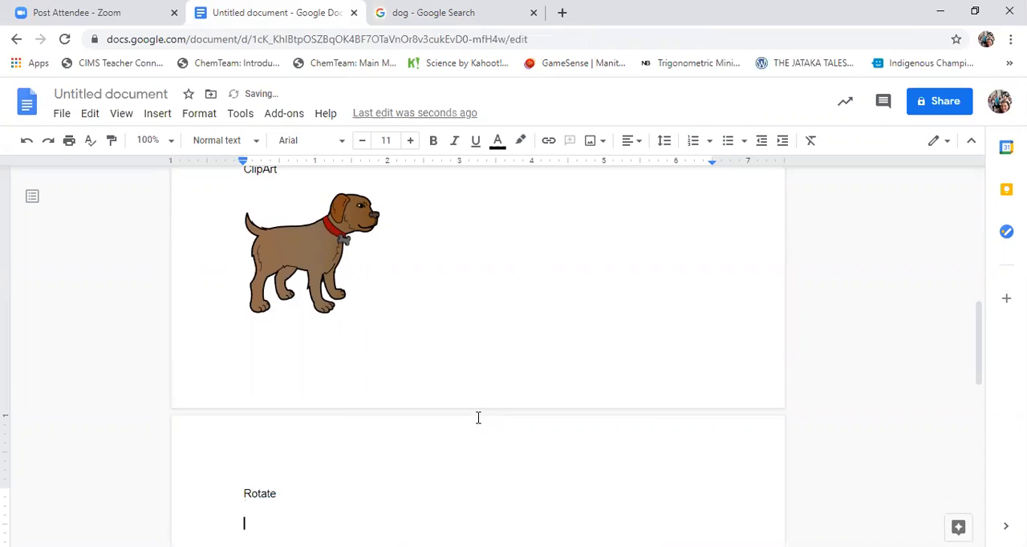
Paste the copied dog sketch under the "Rotate" caption and rotate it clockwise by about 30 degrees
scroll(436, 449, "down", 1)
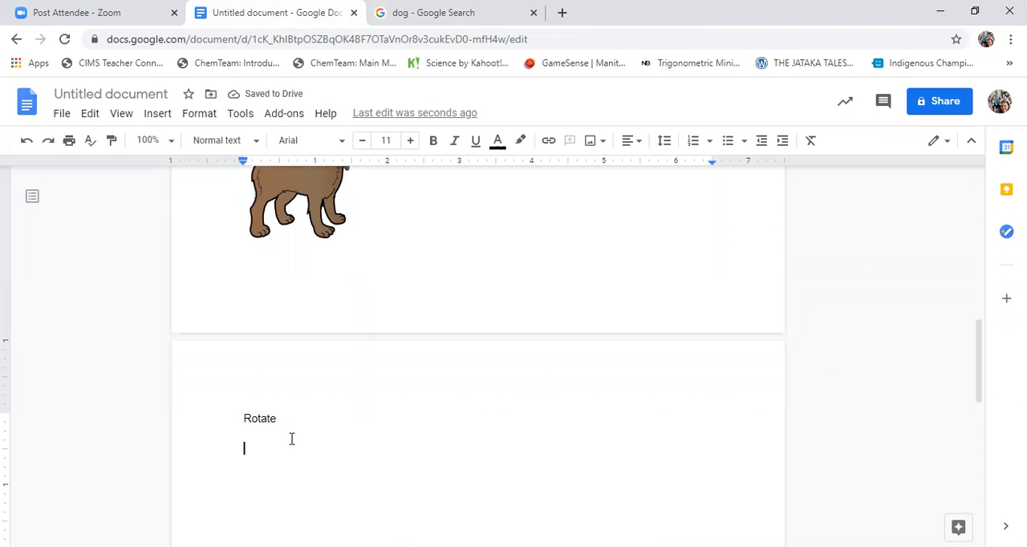
key("ctrl+v")
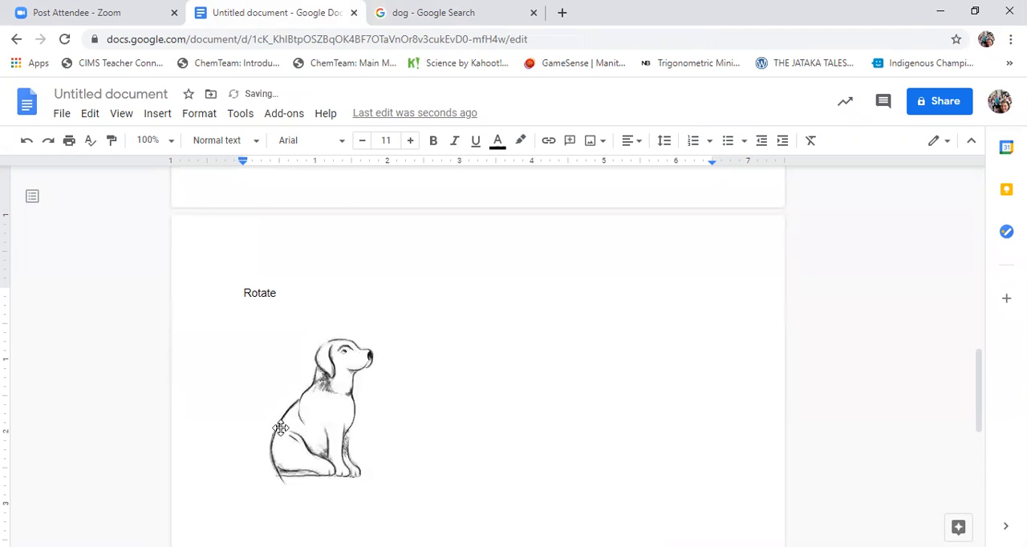
left_click(321, 399)
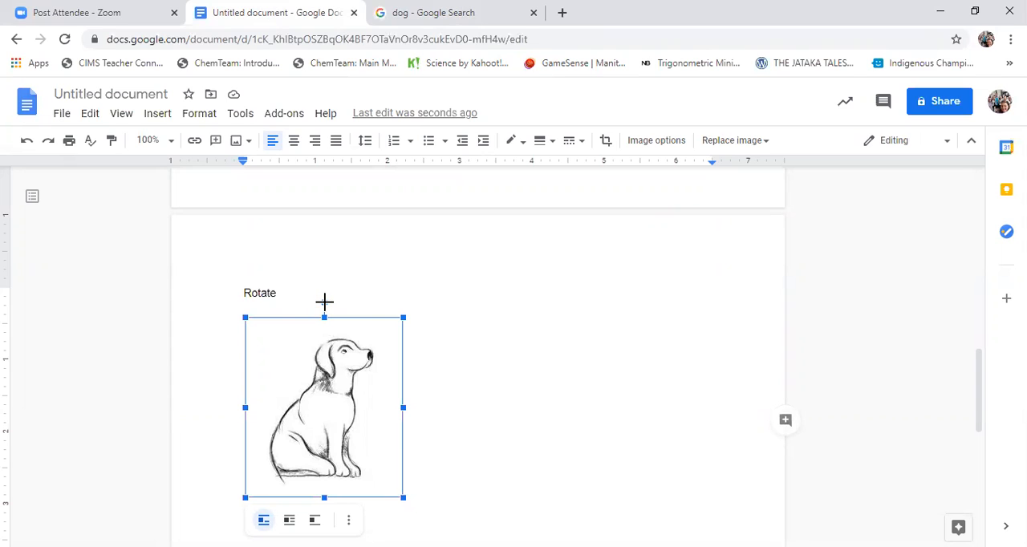
left_click_drag(324, 301, 374, 326)
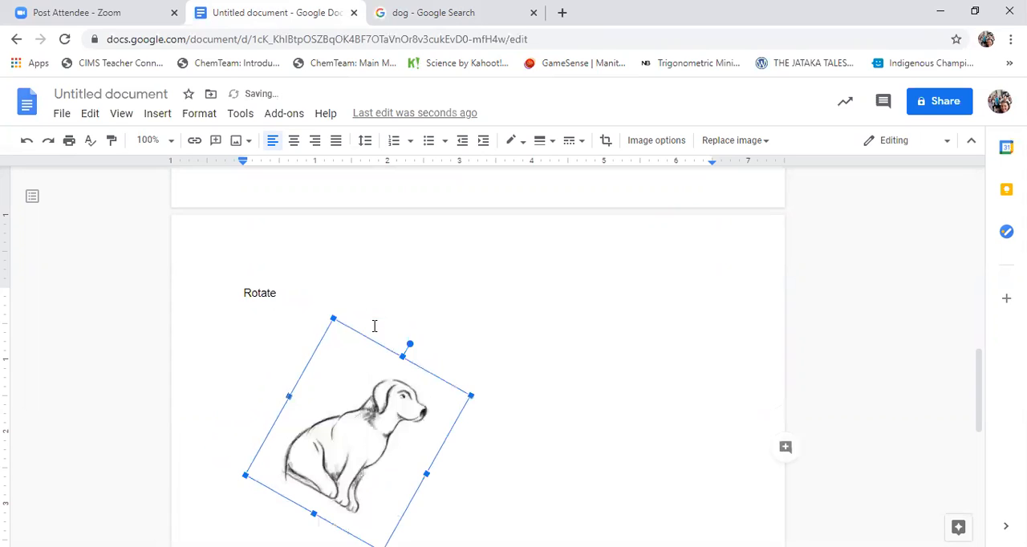
Open the image options for the dog sketch and set its rotation angle to 30 degrees
scroll(374, 367, "down", 2)
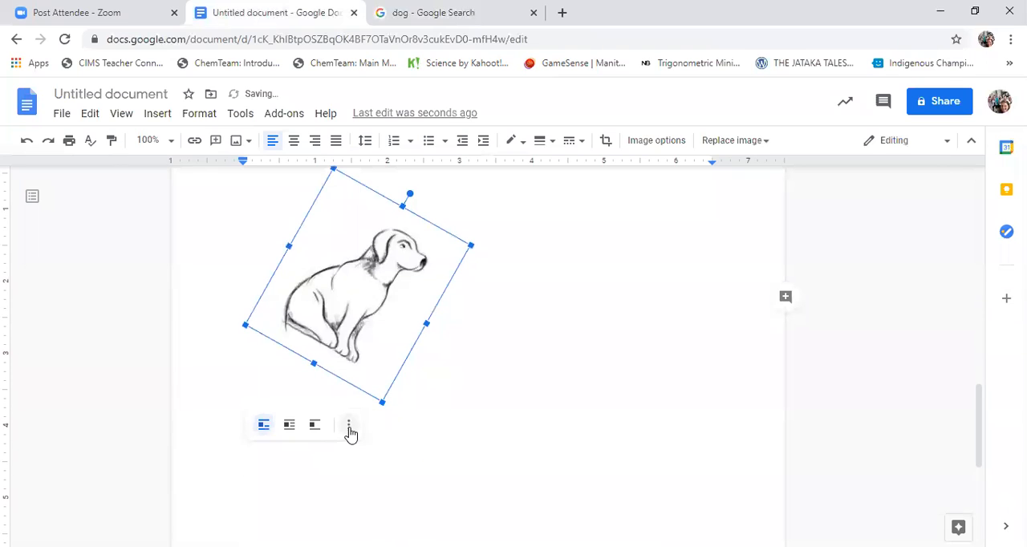
left_click(349, 425)
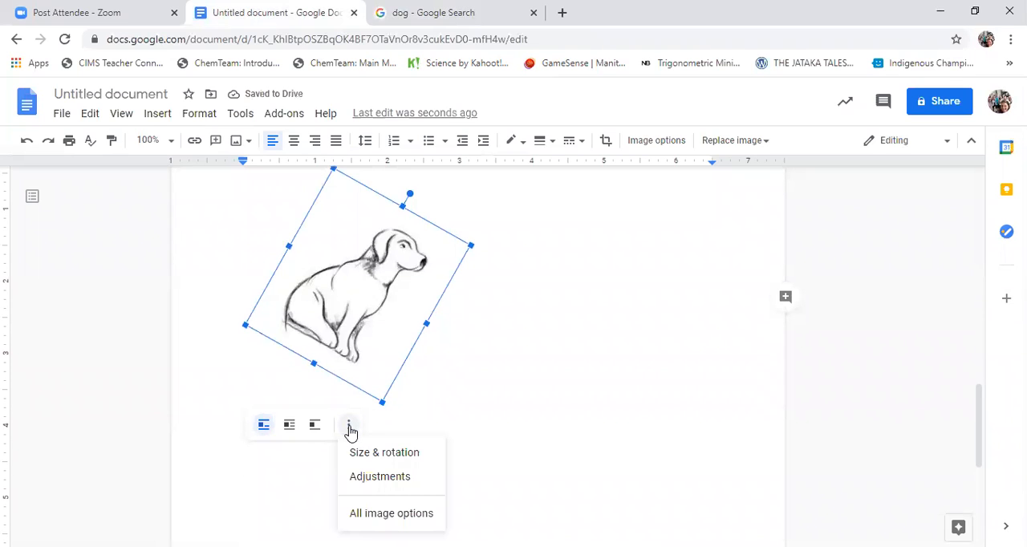
left_click(359, 475)
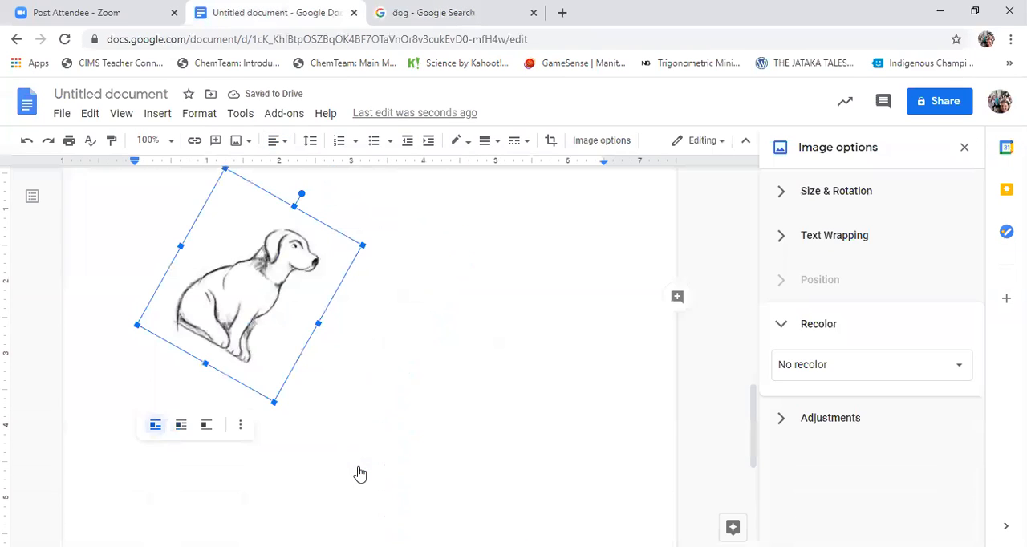
left_click(827, 199)
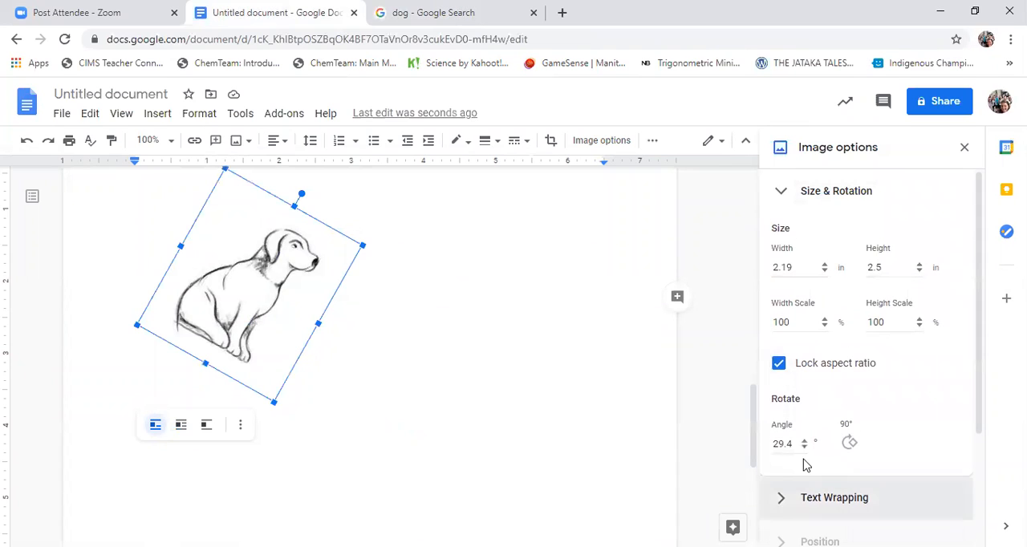
left_click(805, 441)
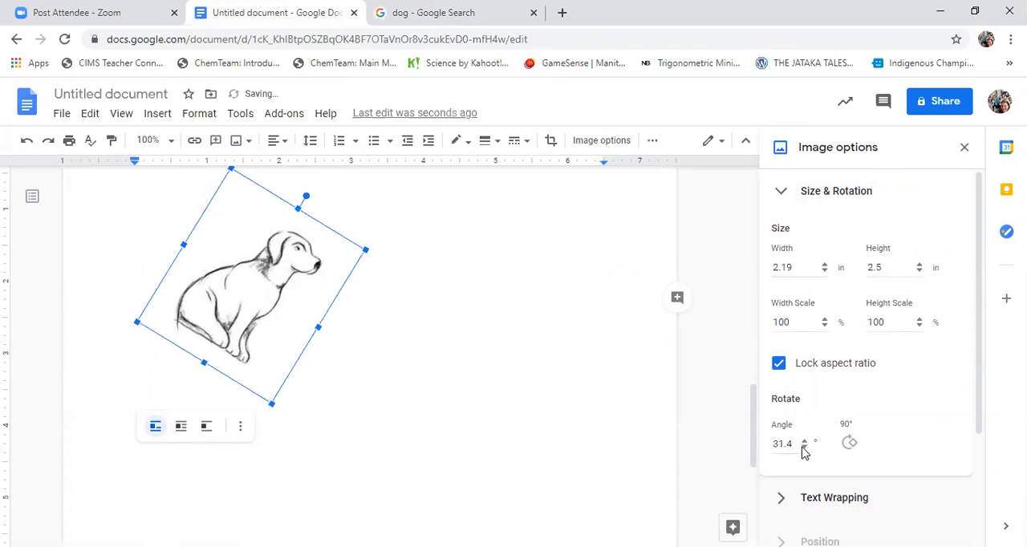
left_click(803, 447)
left_click(791, 445)
key("BackSpace")
key("BackSpace")
left_click(927, 435)
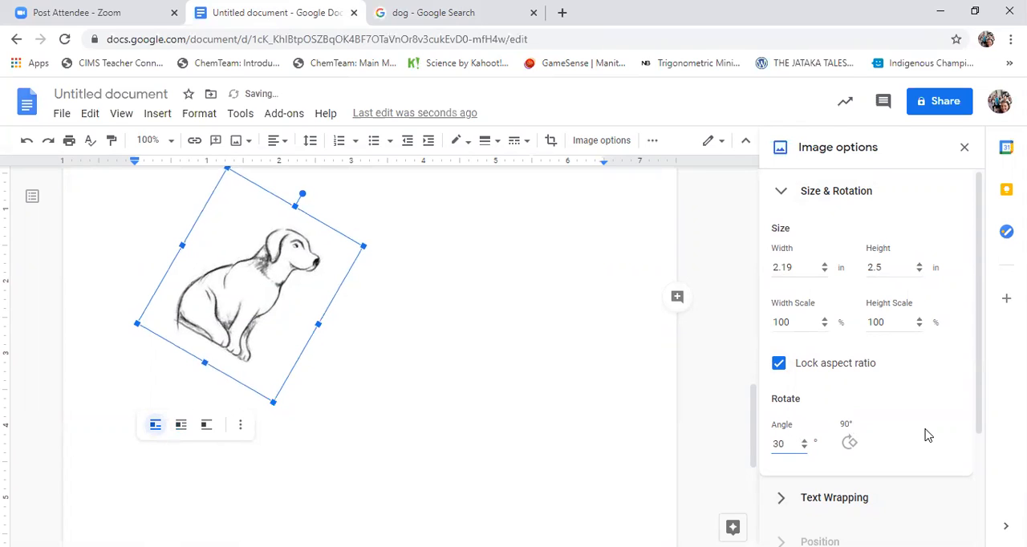
Add the caption "Crop" below the rotated dog sketch and start a new line under it
scroll(523, 405, "up", 1)
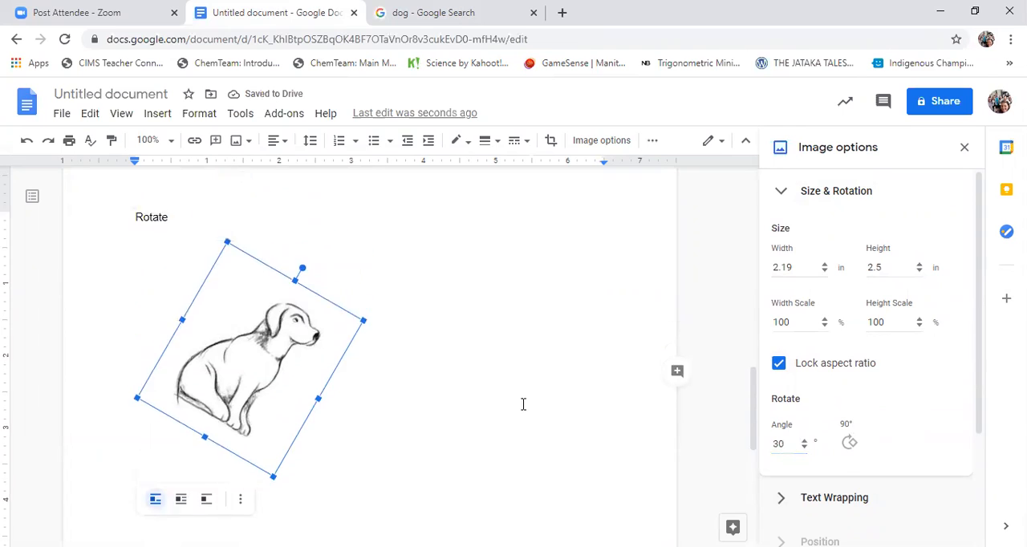
left_click(511, 393)
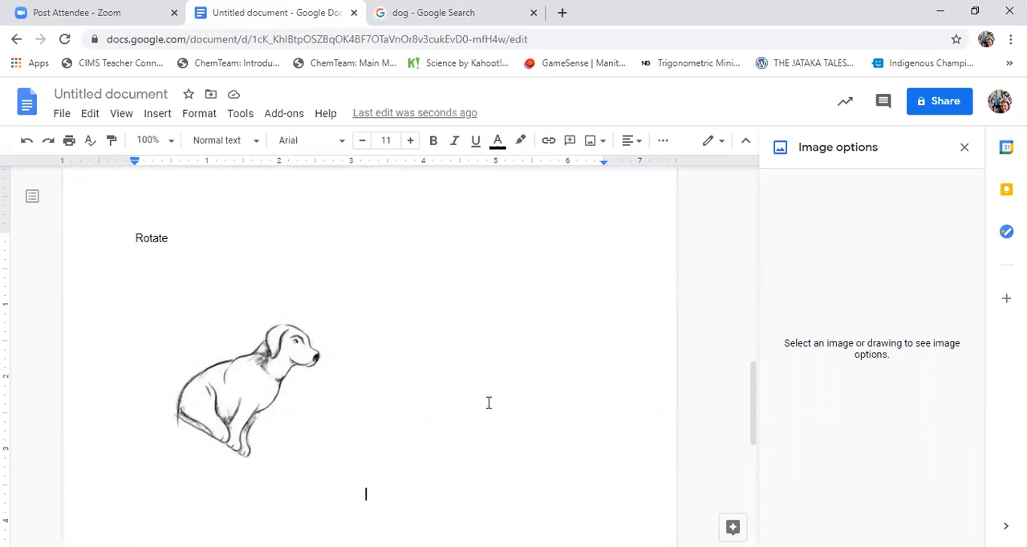
key("Return")
type("Crop")
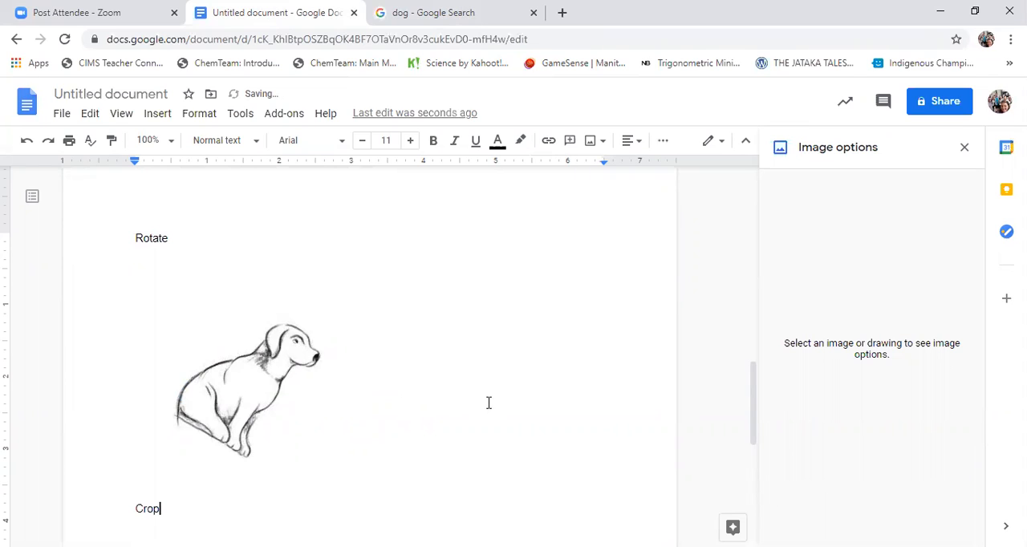
key("Return")
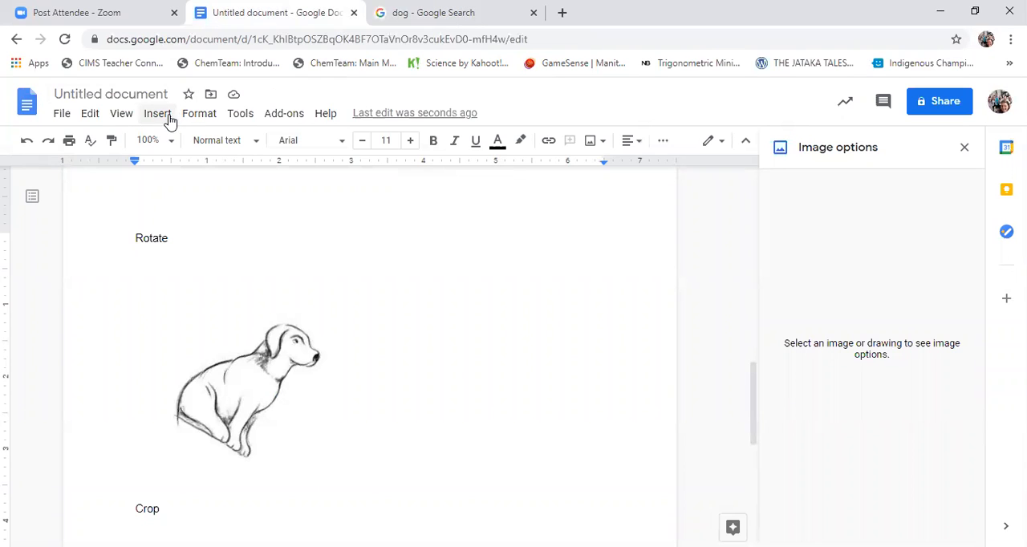
Search the web for "dog" images from within the document and insert the pug photo under the "Crop" caption
left_click(158, 114)
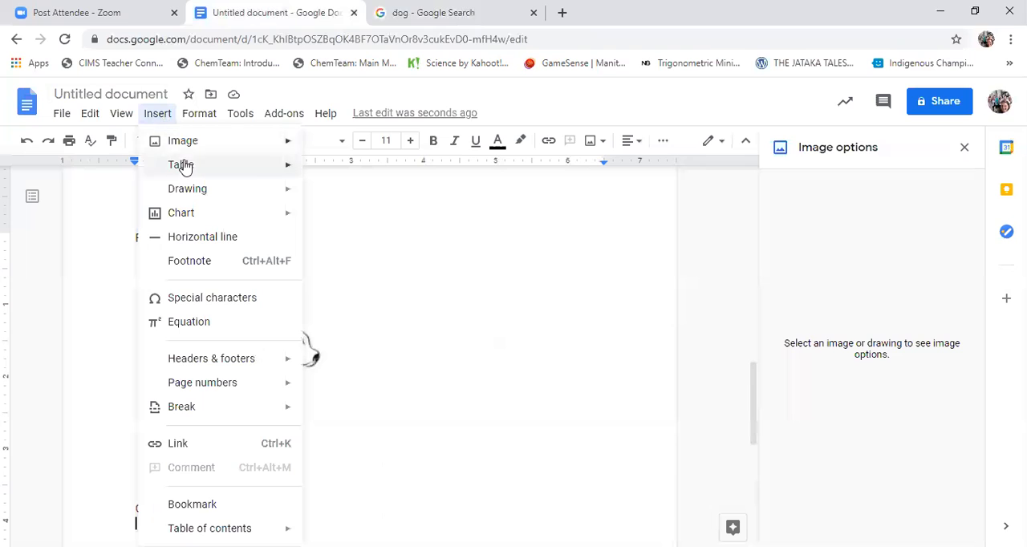
mouse_move(199, 149)
left_click(353, 168)
left_click(821, 153)
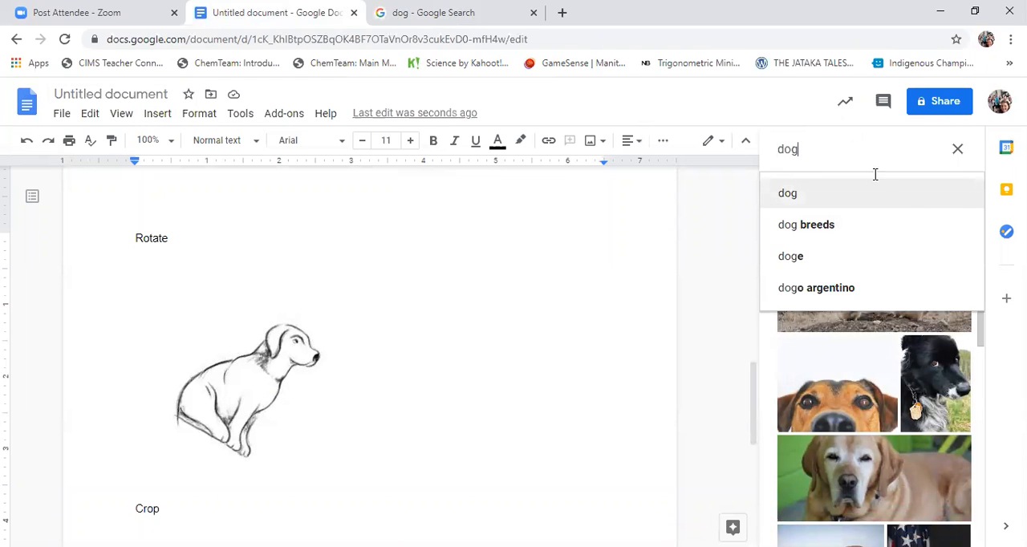
key("Return")
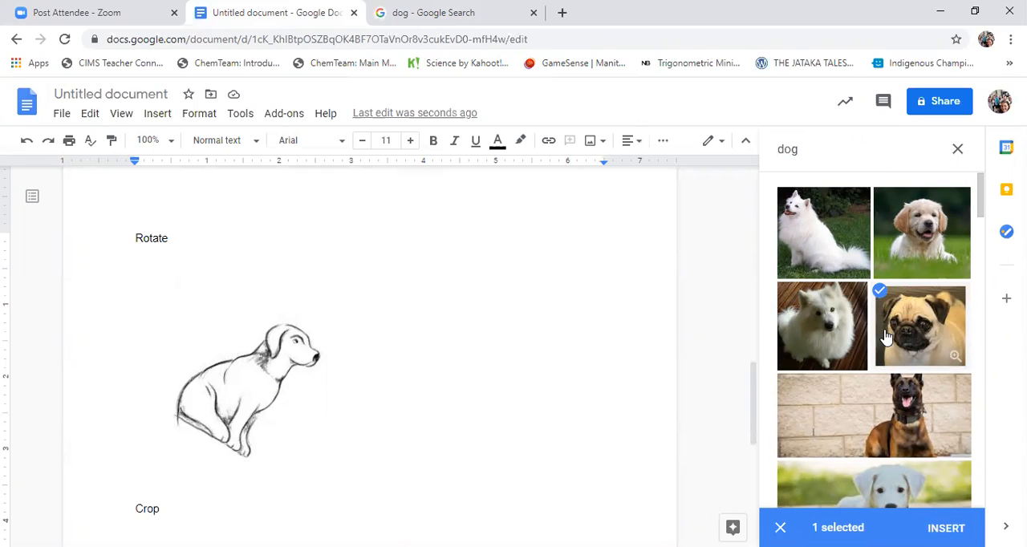
left_click(948, 527)
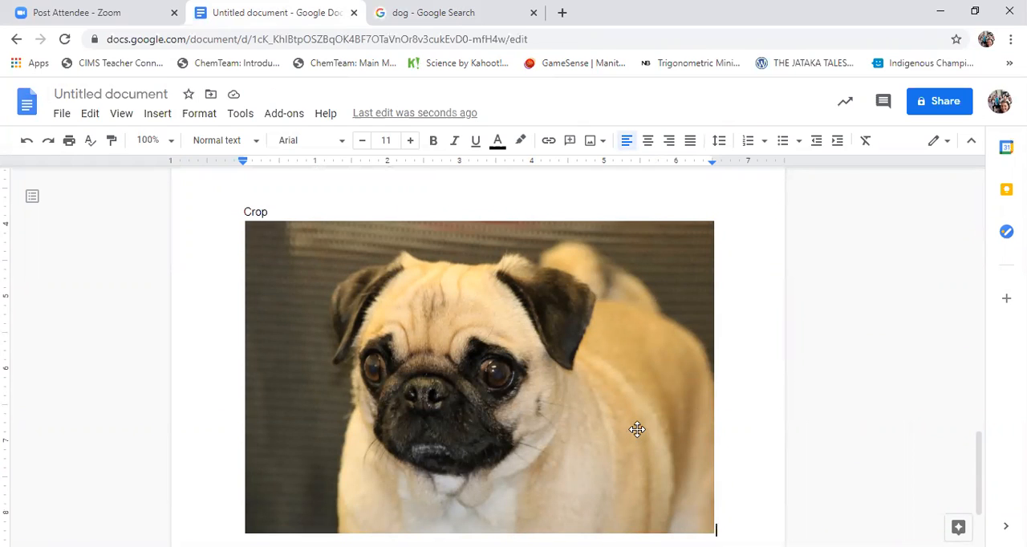
scroll(636, 429, "down", 1)
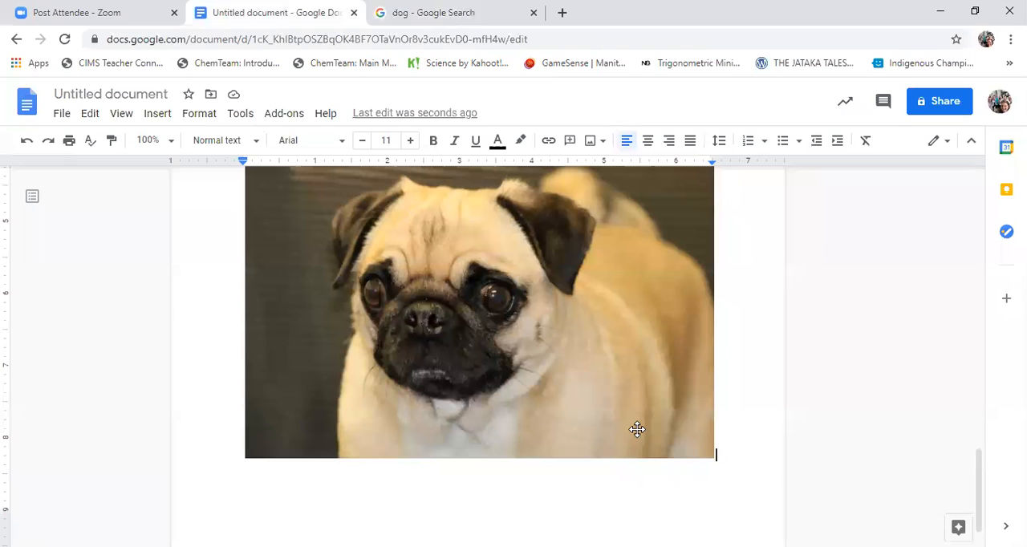
scroll(636, 430, "up", 1)
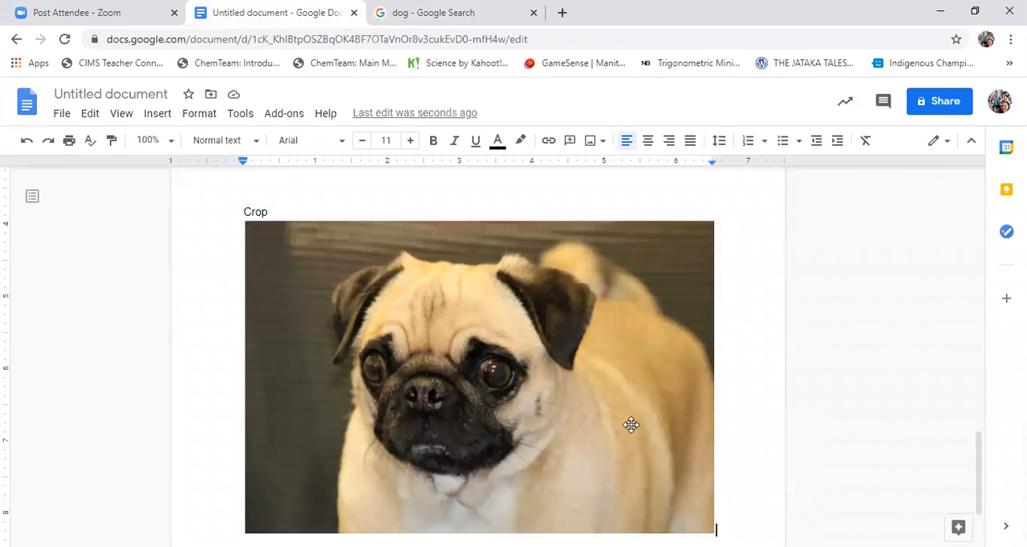
Crop the pug photo on all four sides so that it closely frames the dog's head
scroll(637, 429, "down", 1)
left_click(574, 386)
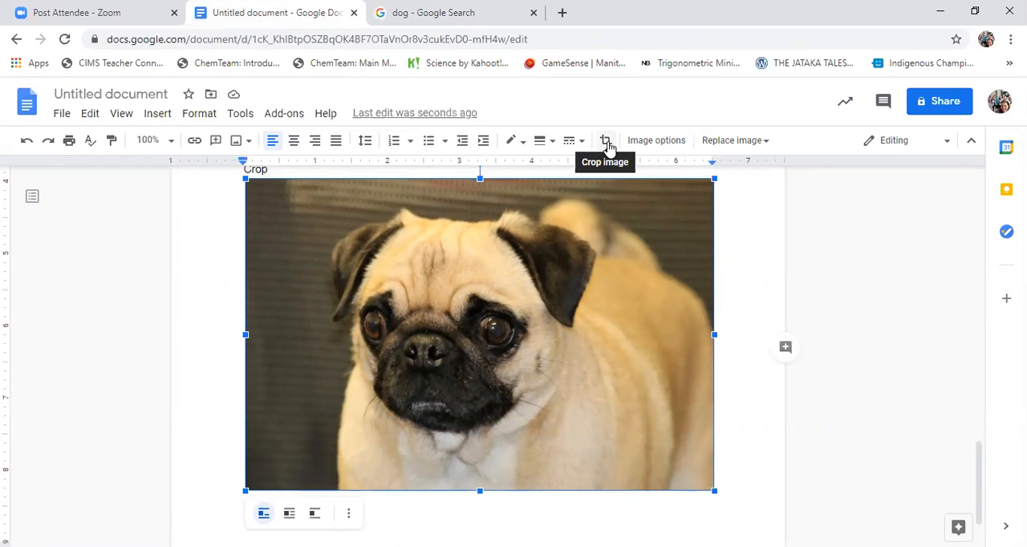
right_click(599, 241)
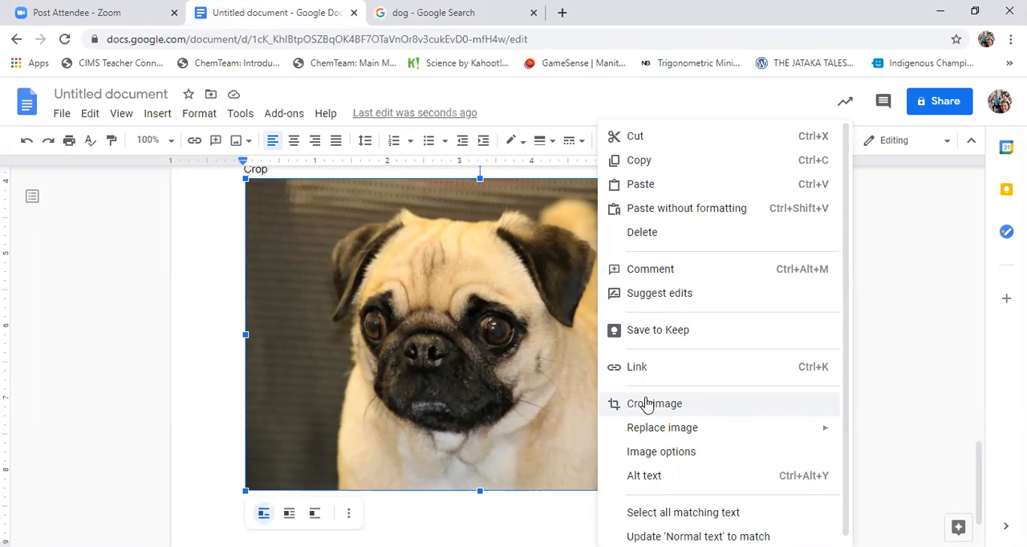
left_click(586, 111)
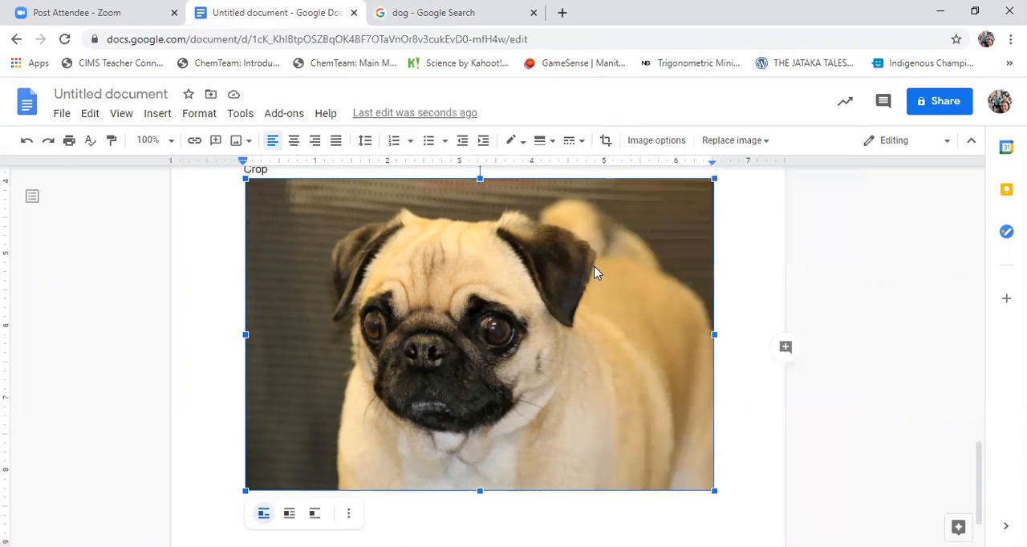
left_click(606, 142)
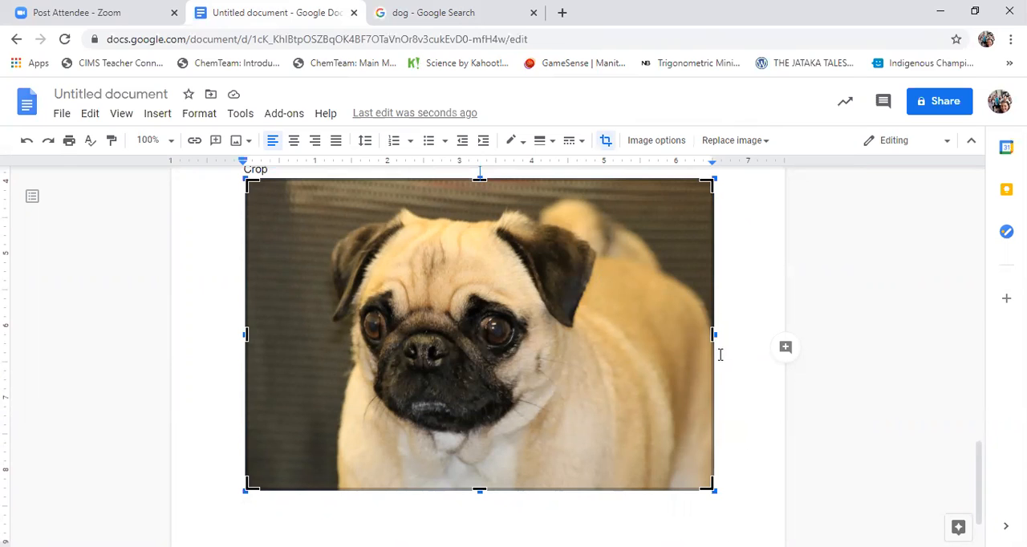
left_click_drag(600, 331, 601, 331)
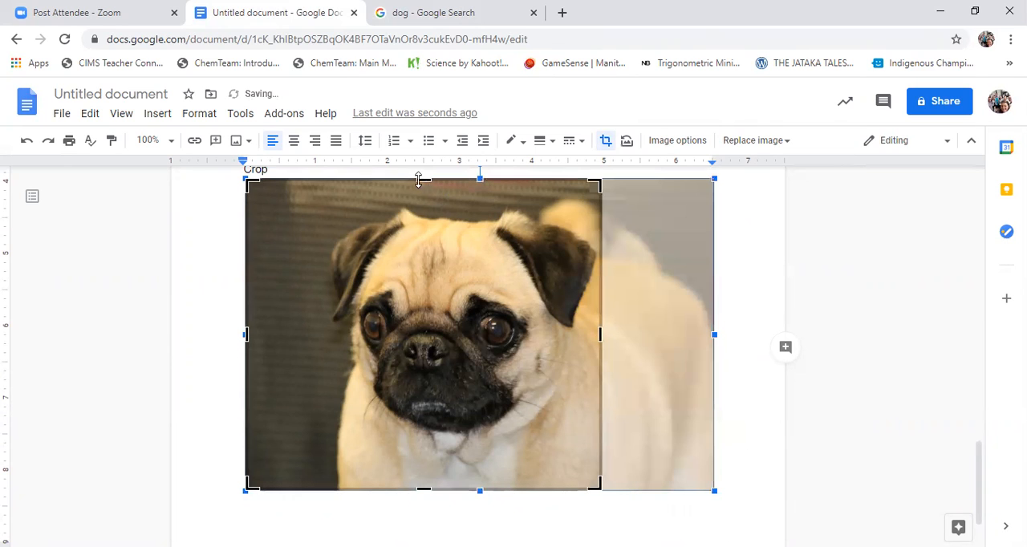
left_click_drag(418, 180, 422, 207)
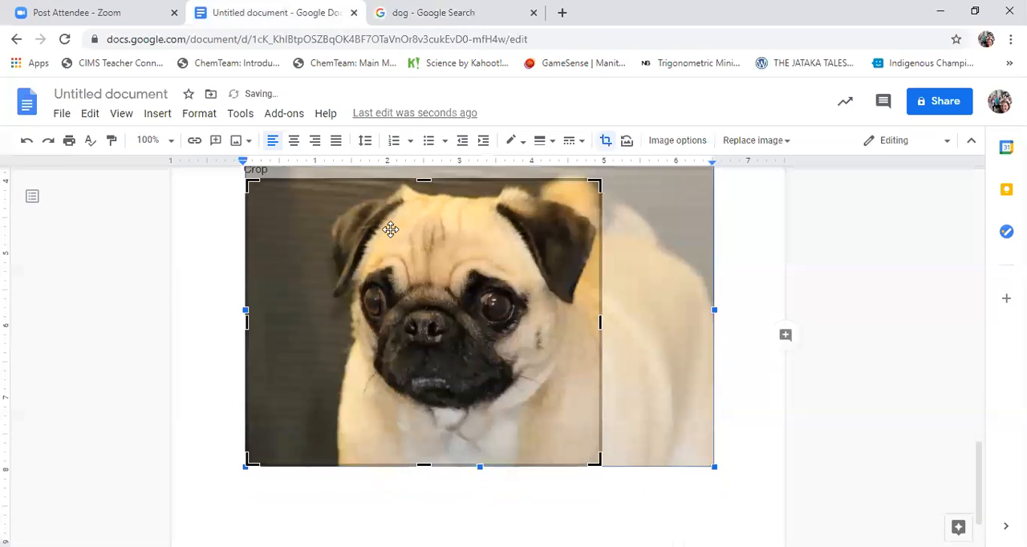
left_click_drag(253, 320, 325, 321)
left_click_drag(383, 465, 378, 416)
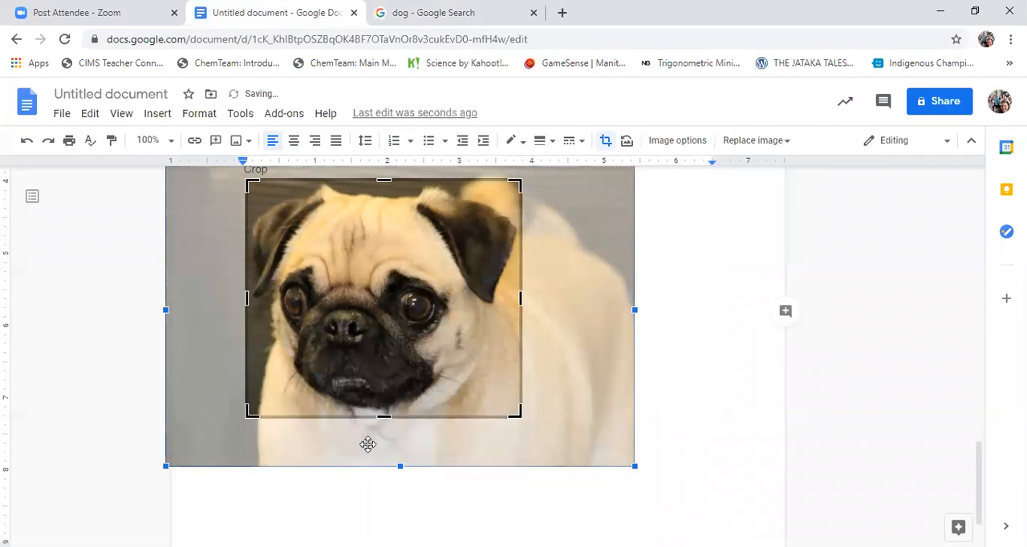
left_click(735, 406)
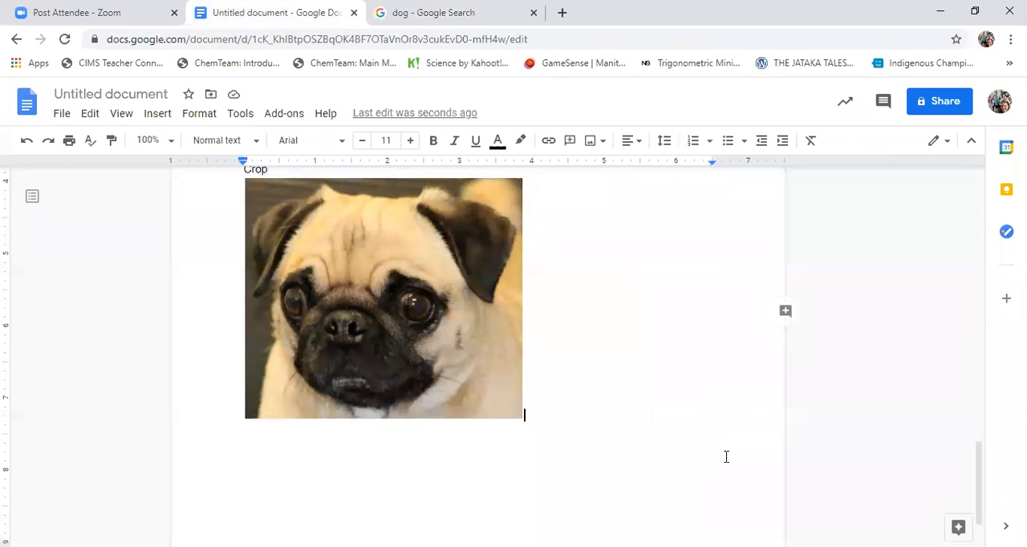
Undo the last two crop adjustments on the pug photo and redo both of them
scroll(726, 457, "up", 2)
scroll(719, 449, "down", 2)
left_click(27, 142)
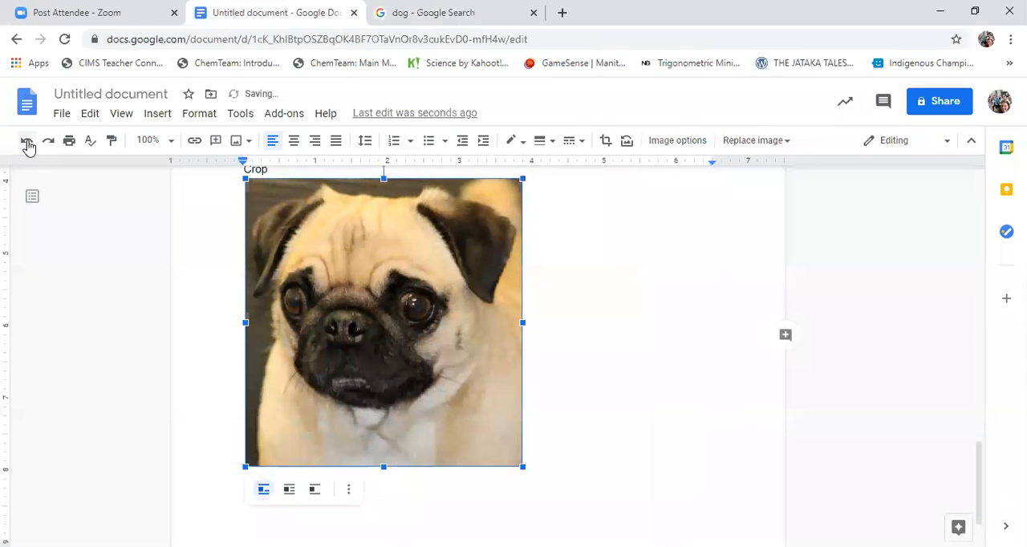
left_click(27, 142)
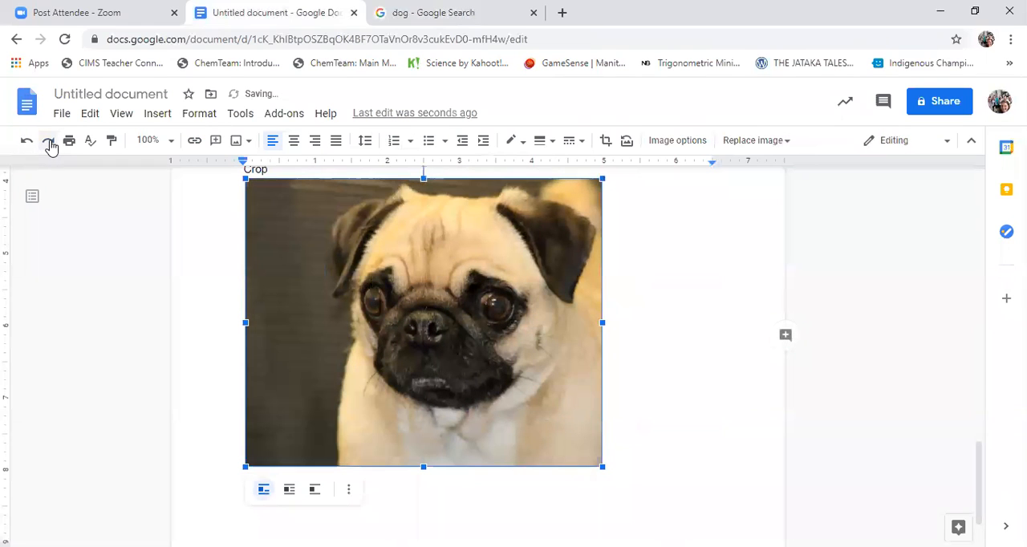
left_click(48, 142)
left_click(48, 142)
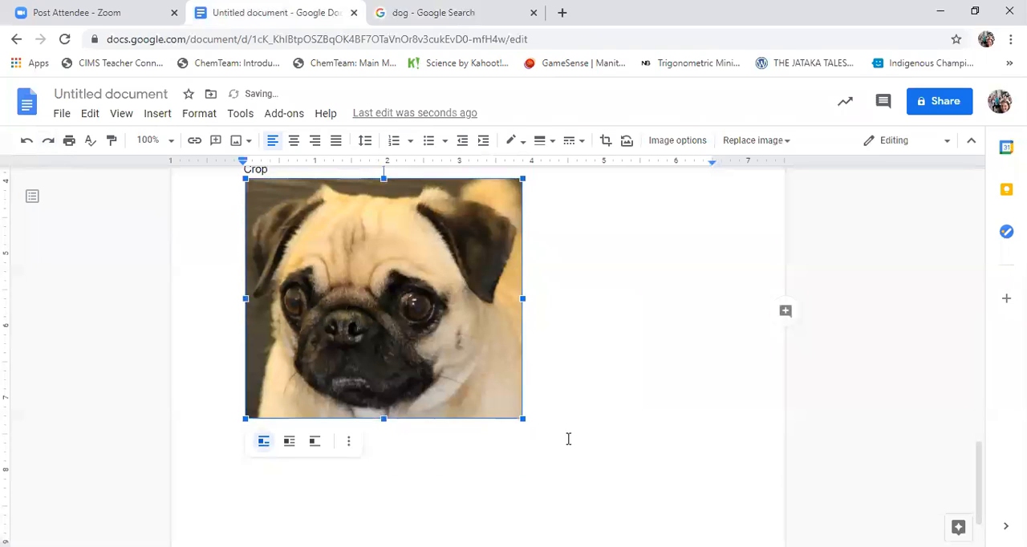
Add the caption "Text Wrapping" below the cropped pug photo and start a new line under it
left_click(591, 414)
key("Return")
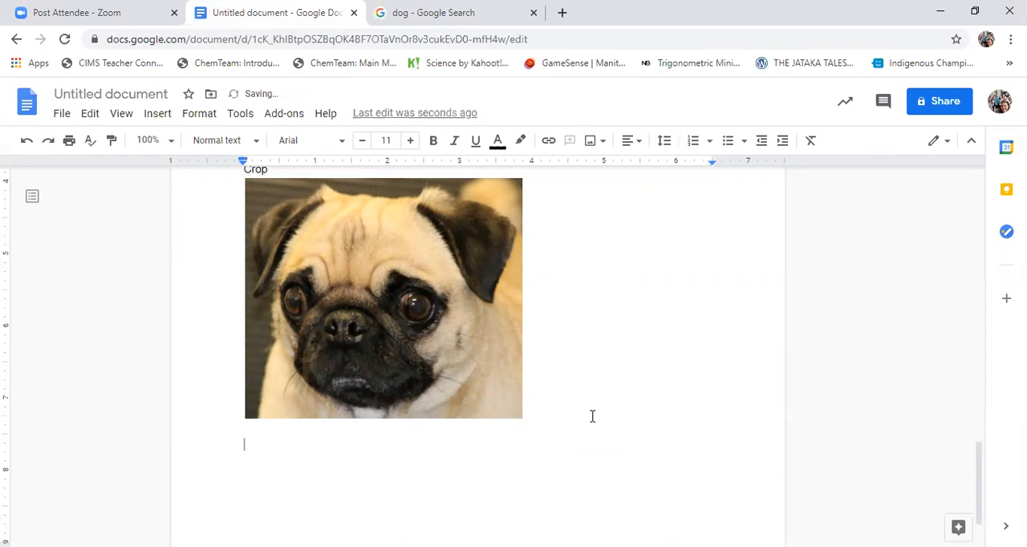
type("Text Wrapping")
key("Return")
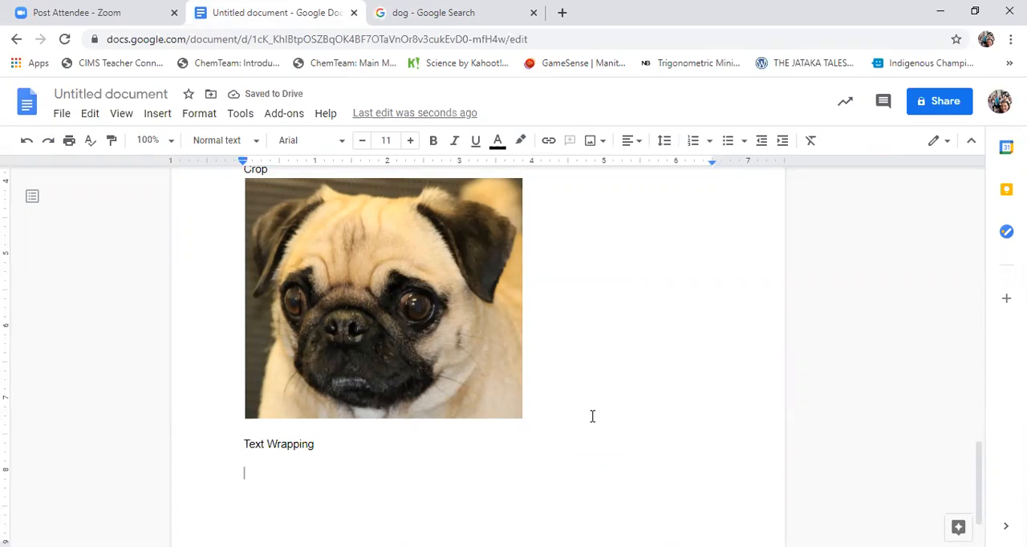
Leave blank space under the "Text Wrapping" caption and write the sentence "Puppies are ridiculously cute!"
key("Return")
type("Puppies are r")
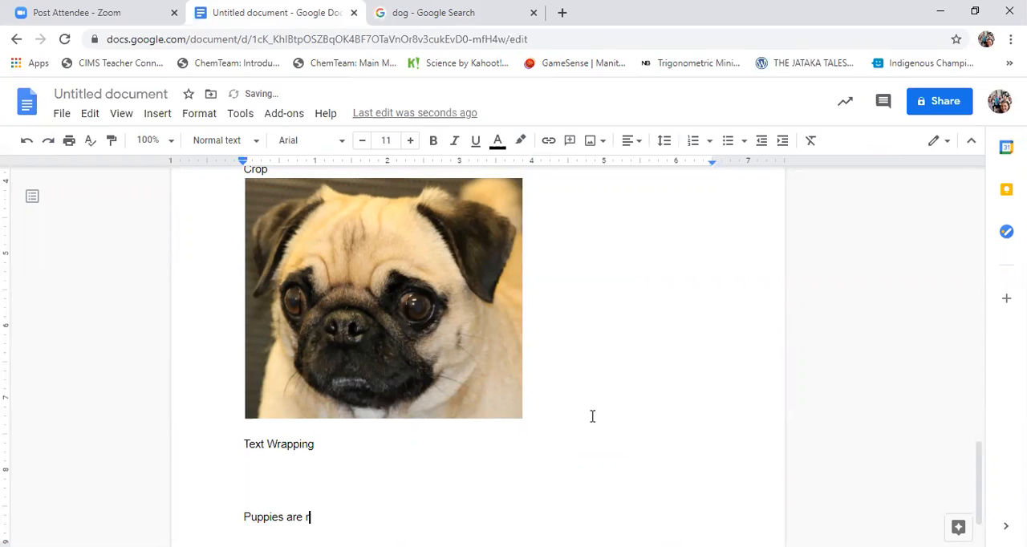
type("idiculously cute!")
key("Return")
Open the web image search for the blank space between the "Text Wrapping" caption and the puppies sentence, and browse the dog pictures
scroll(571, 410, "down", 1)
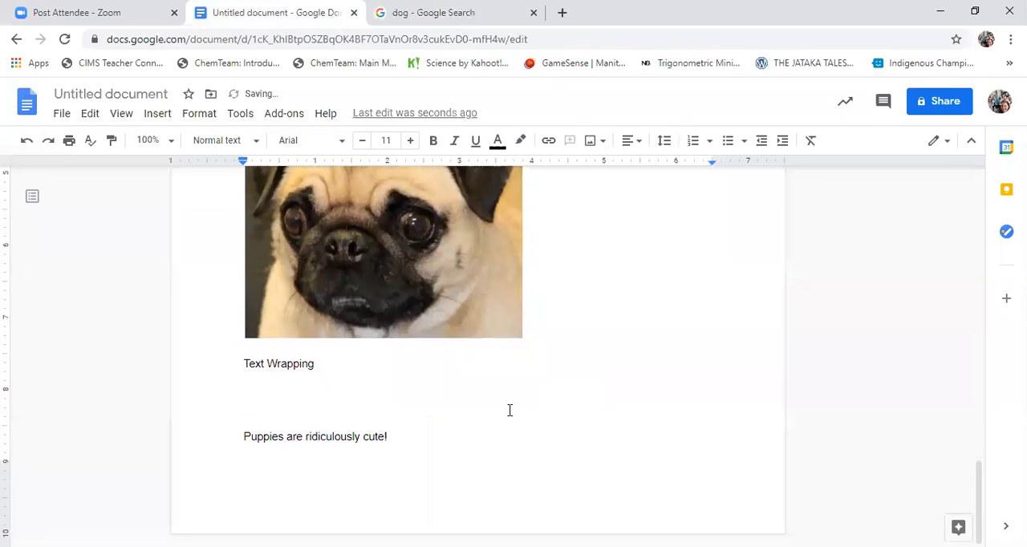
left_click(252, 411)
left_click(159, 116)
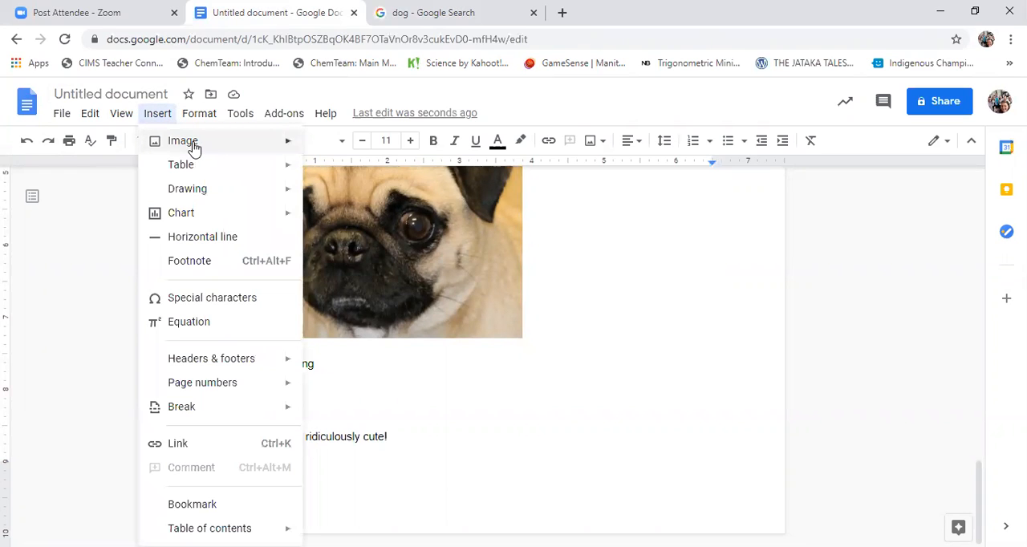
mouse_move(229, 147)
left_click(340, 175)
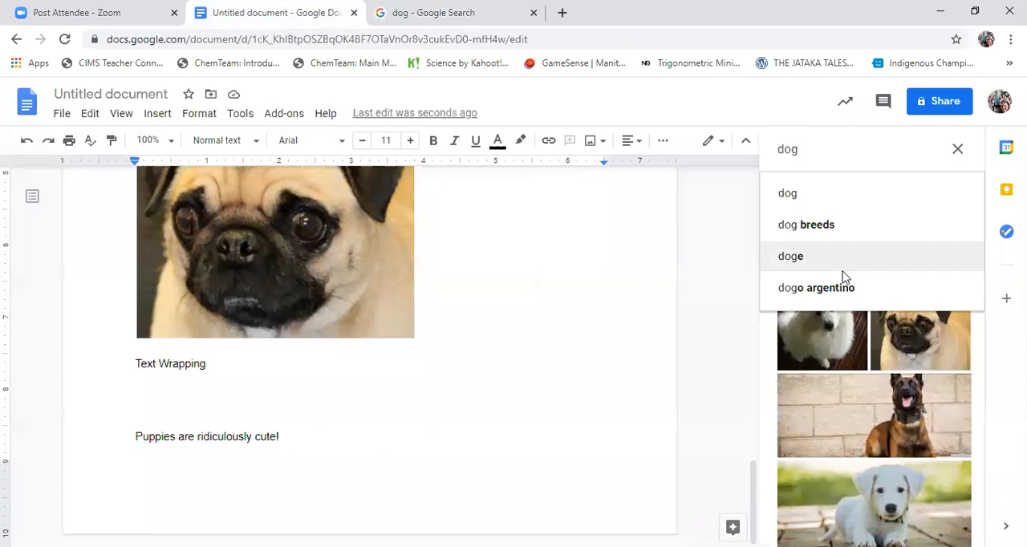
scroll(870, 405, "down", 5)
scroll(873, 407, "down", 3)
Search the web images for "puppy" and insert the photo of two golden puppies sitting among orange flowers
left_click_drag(807, 149, 767, 149)
type("puppy")
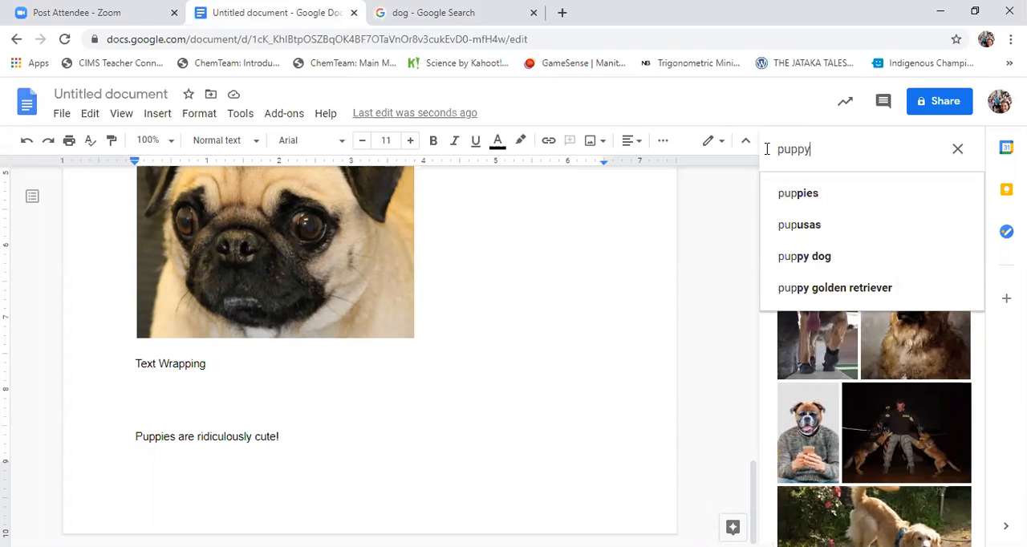
key("Return")
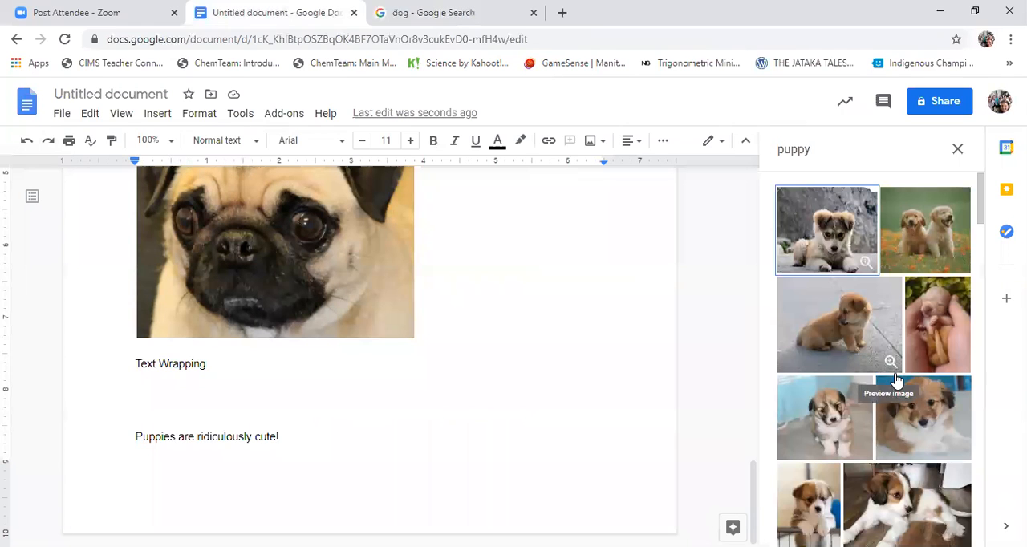
left_click(927, 235)
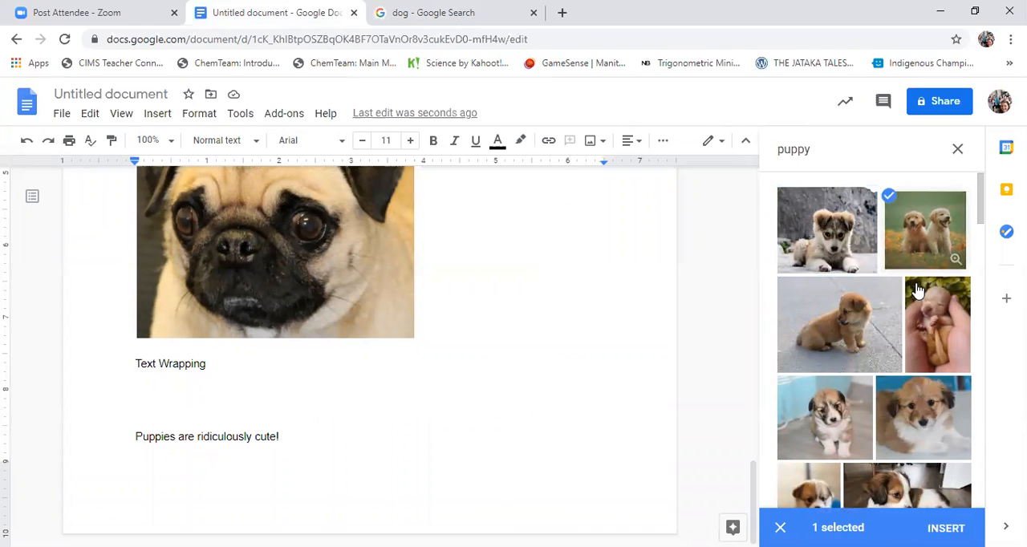
left_click(946, 528)
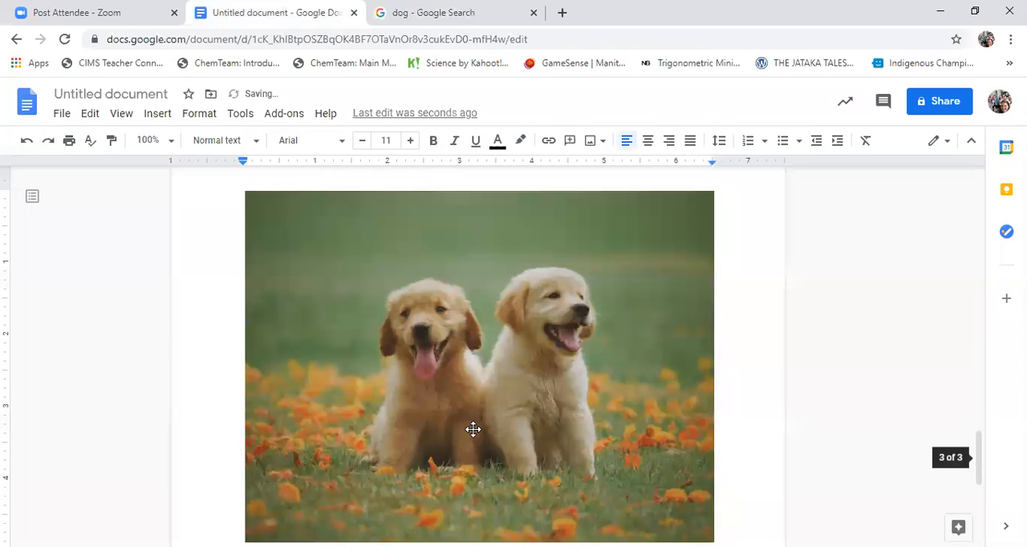
Shrink the two-puppies photo proportionally to about 1.83 in wide by 1.38 in high
left_click_drag(717, 191, 304, 474)
scroll(393, 379, "up", 3)
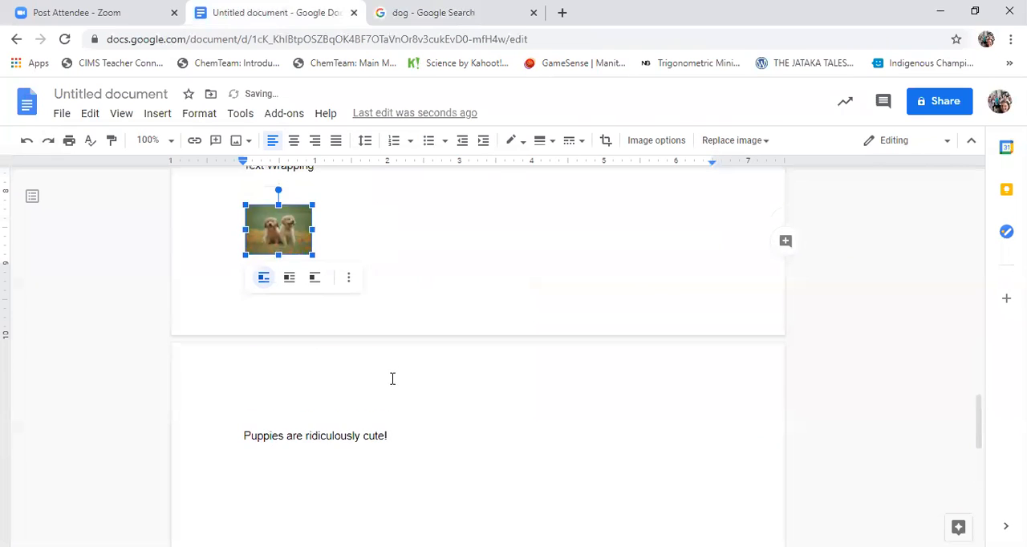
scroll(393, 383, "down", 1)
scroll(390, 378, "up", 1)
left_click_drag(315, 258, 365, 306)
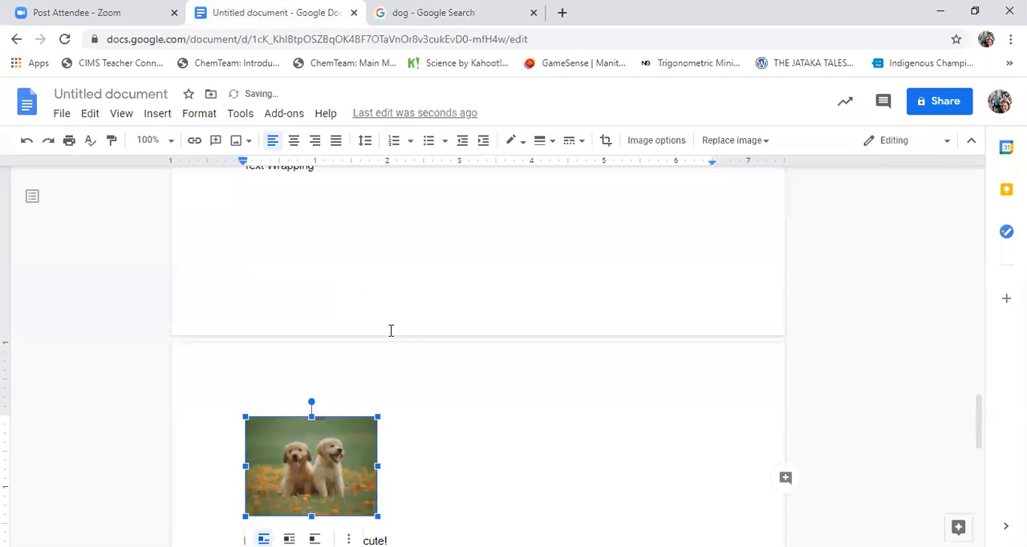
Move the inline puppies photo to the end of the sentence, between "are" and "ridiculously", and finally in front of "Puppies"
scroll(390, 331, "down", 3)
left_click(383, 299)
left_click_drag(318, 251, 403, 325)
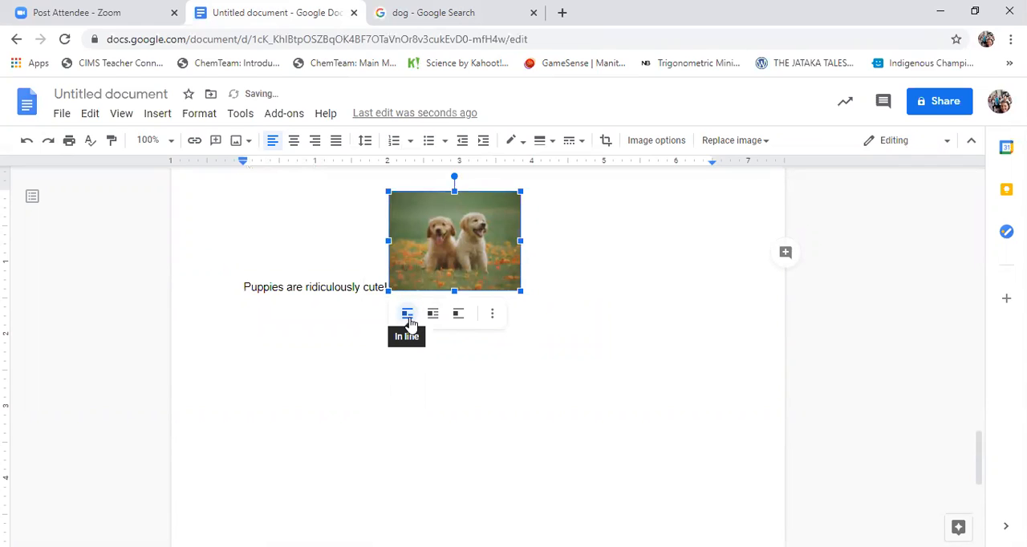
left_click(562, 298)
left_click_drag(477, 262, 305, 262)
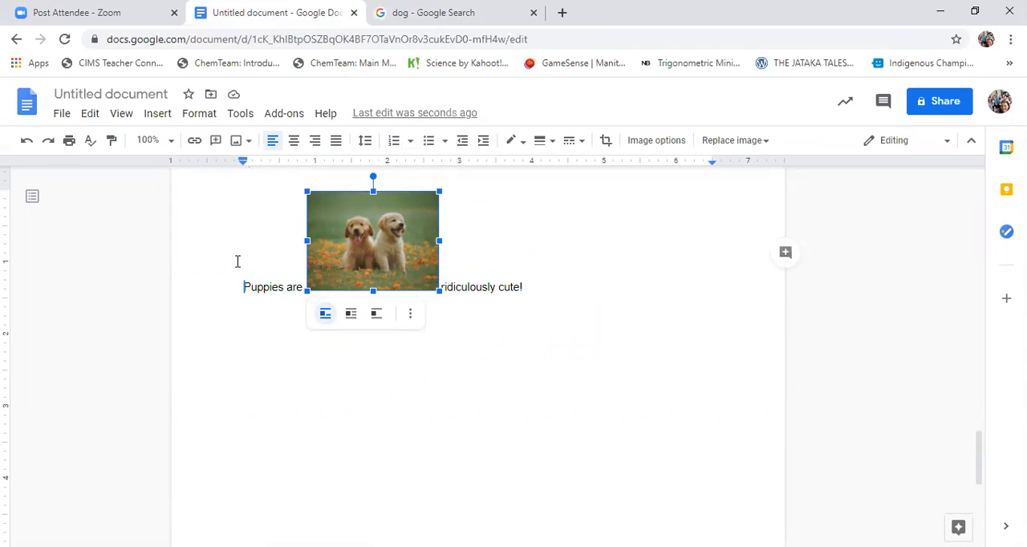
left_click_drag(238, 262, 236, 262)
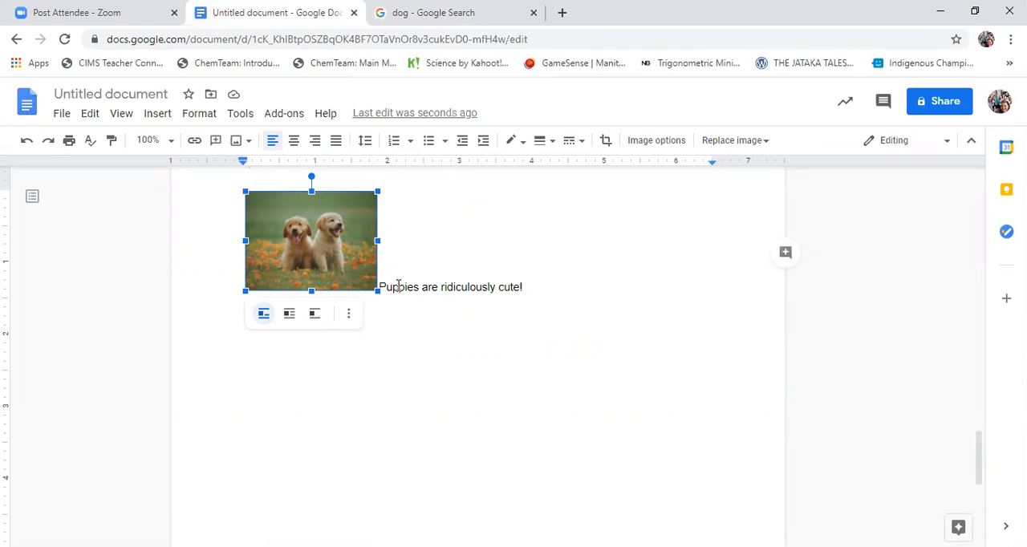
Set the puppies photo to Wrap text and display its Text Wrapping settings in the image options
left_click(288, 315)
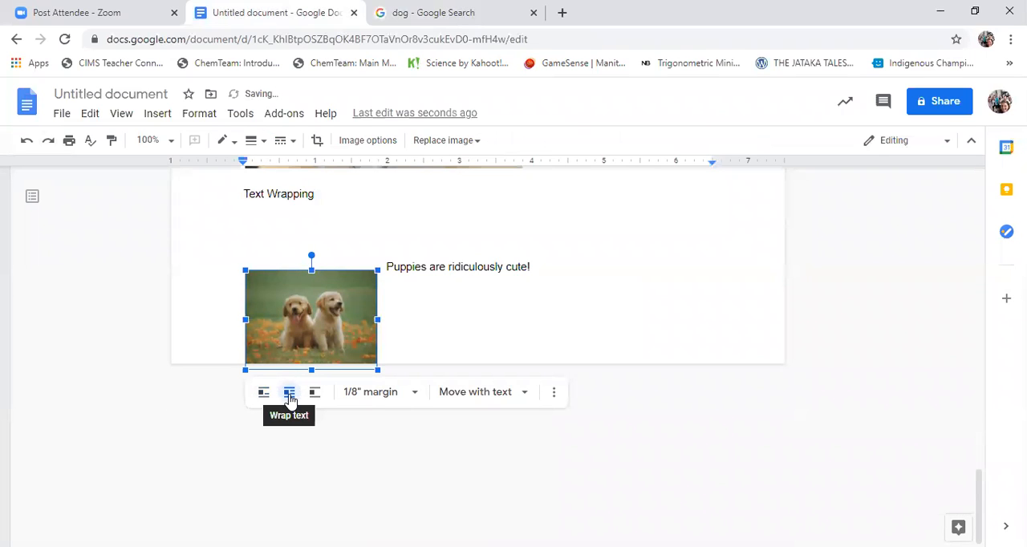
left_click(368, 140)
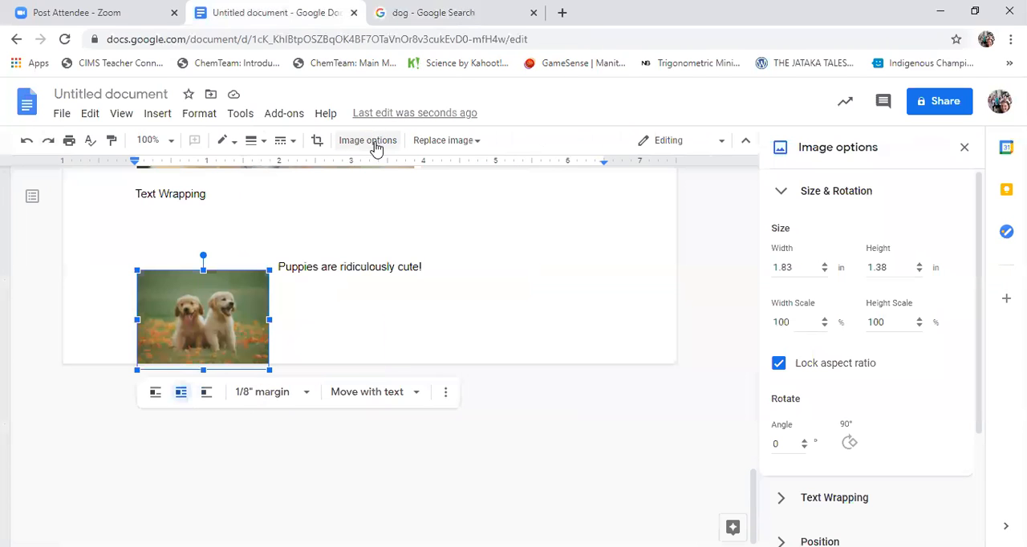
scroll(850, 482, "down", 1)
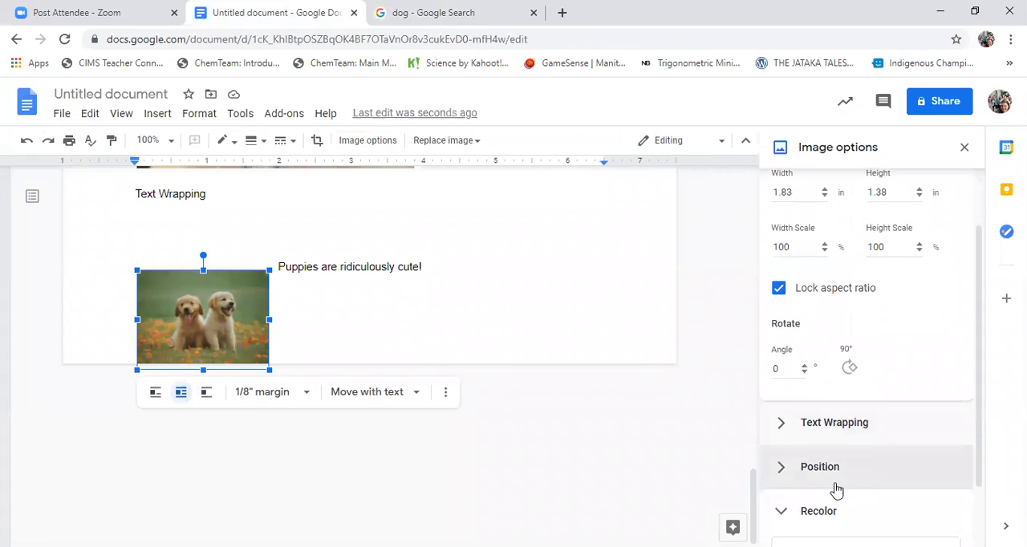
left_click(819, 422)
scroll(858, 397, "down", 4)
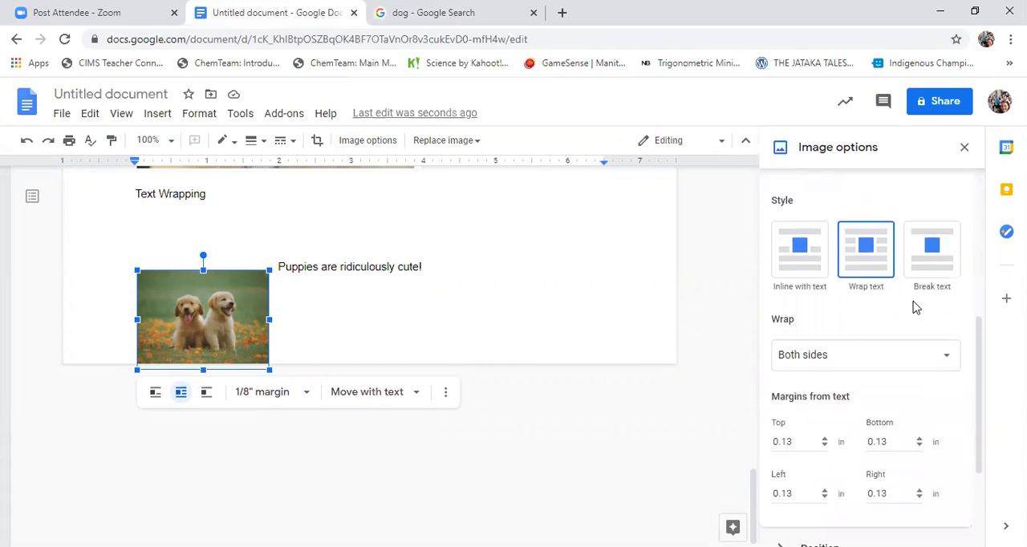
scroll(891, 273, "up", 1)
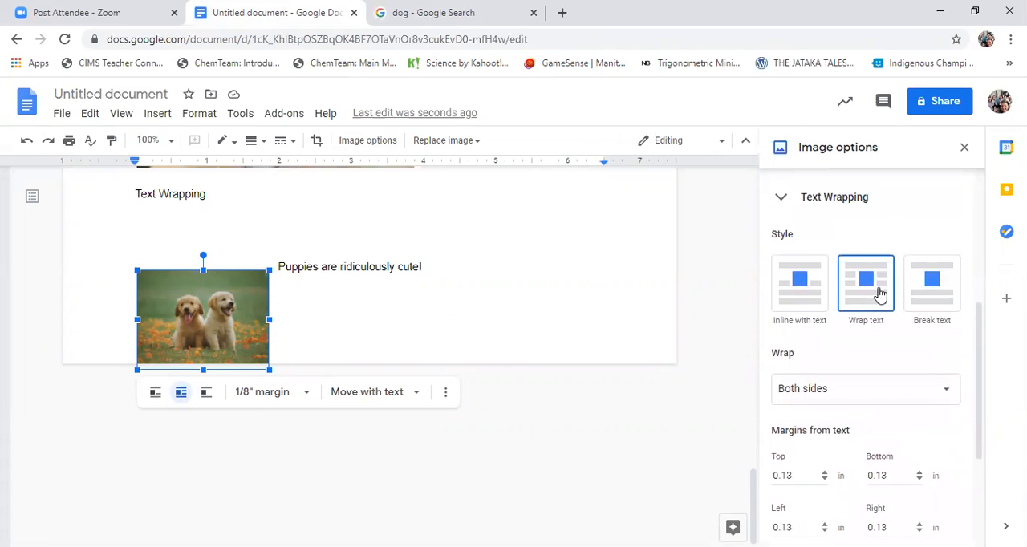
Place the wrapped puppies photo between "Puppies are" and "ridiculously cute!", roughly centred vertically on the sentence, and deselect it
left_click_drag(202, 315, 257, 282)
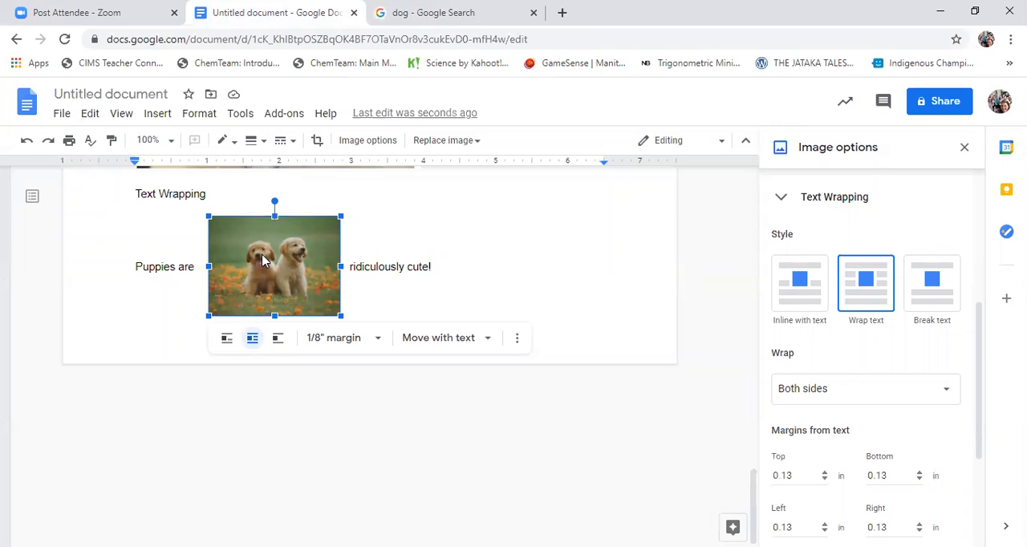
left_click_drag(267, 274, 268, 249)
left_click_drag(268, 255, 271, 278)
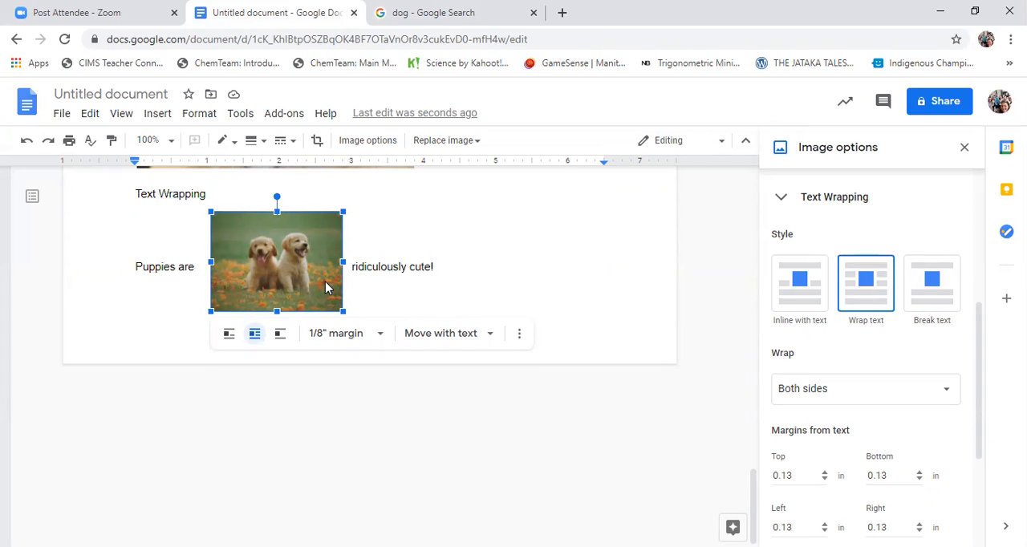
left_click(427, 290)
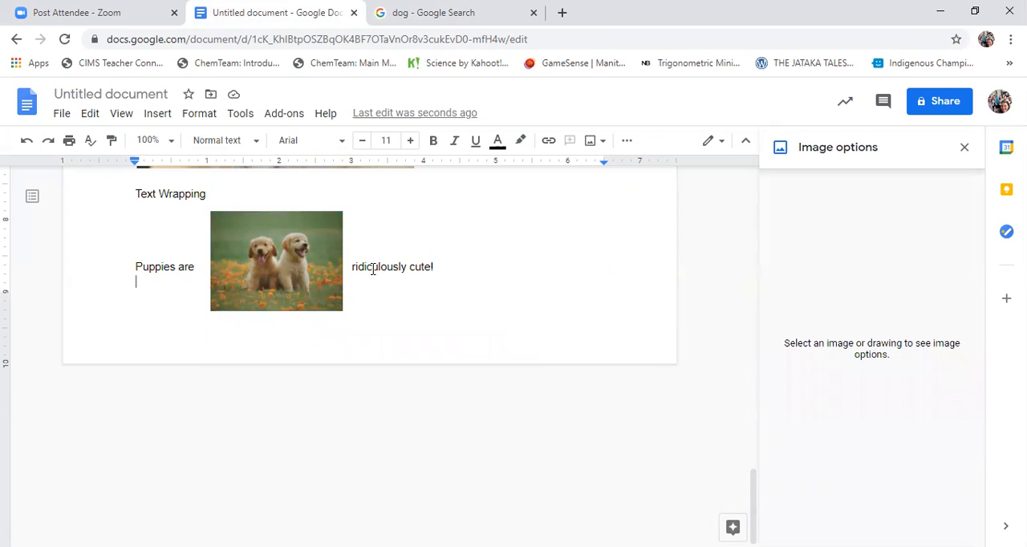
Rename the document as Demo_Graphics1
scroll(490, 298, "up", 1)
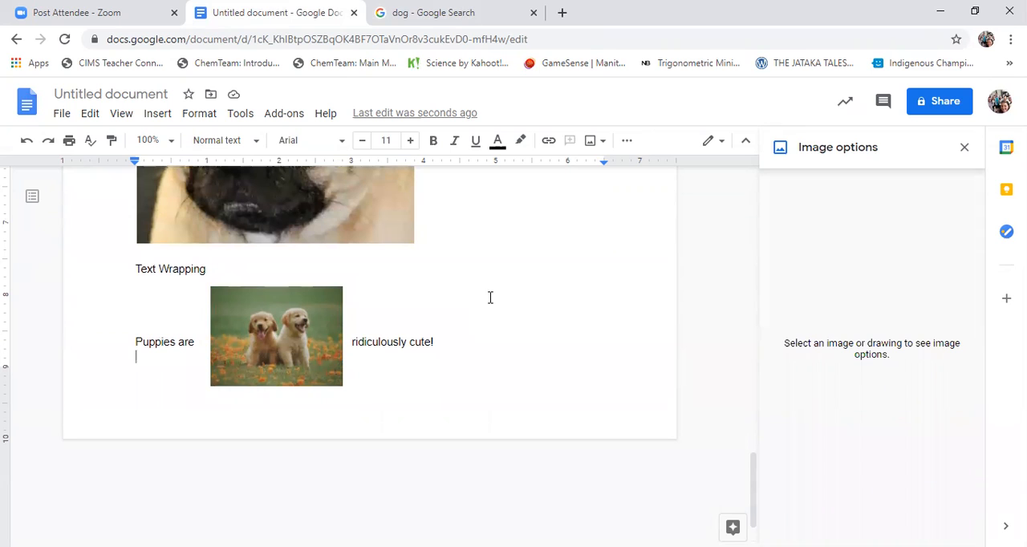
scroll(496, 349, "up", 2)
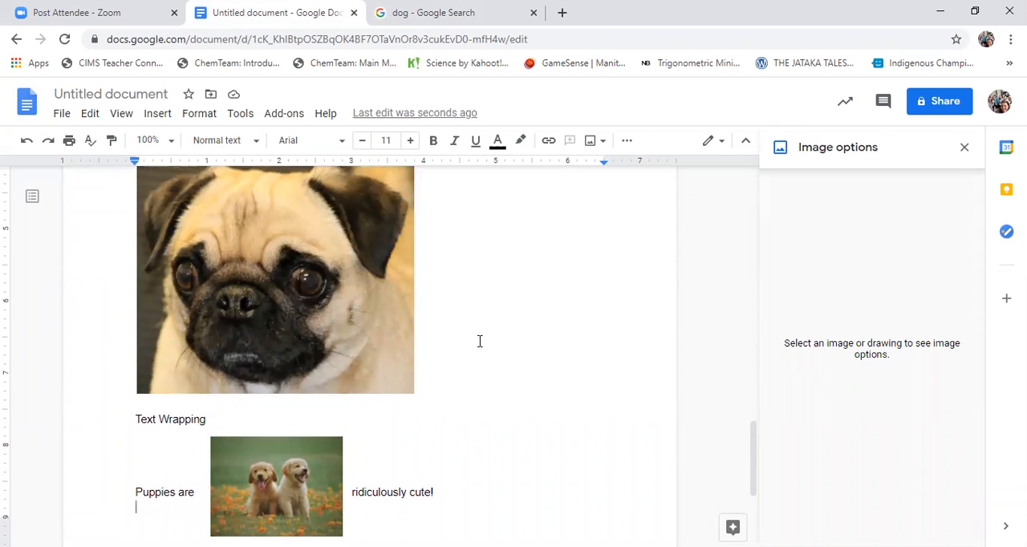
scroll(480, 341, "up", 1)
scroll(479, 341, "up", 4)
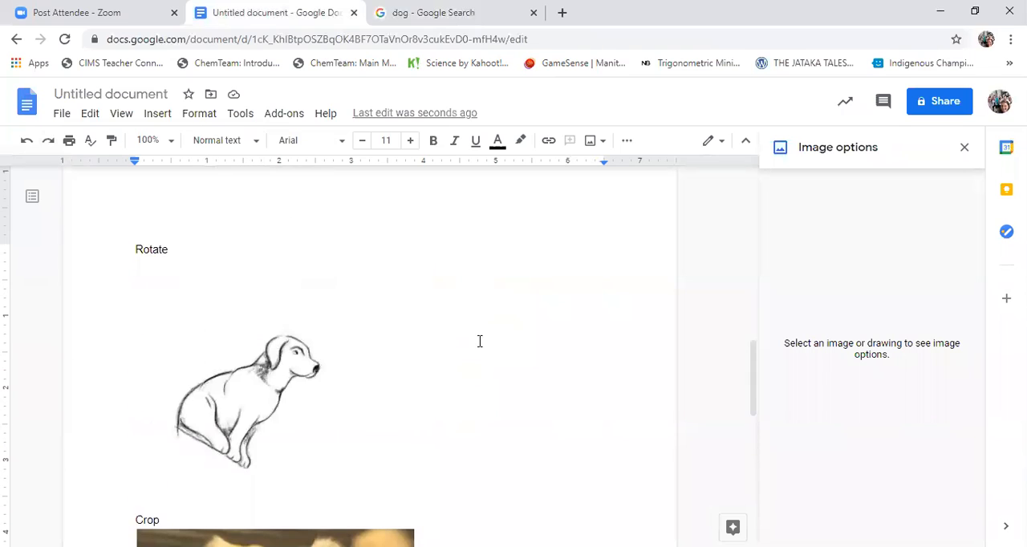
scroll(480, 341, "up", 10)
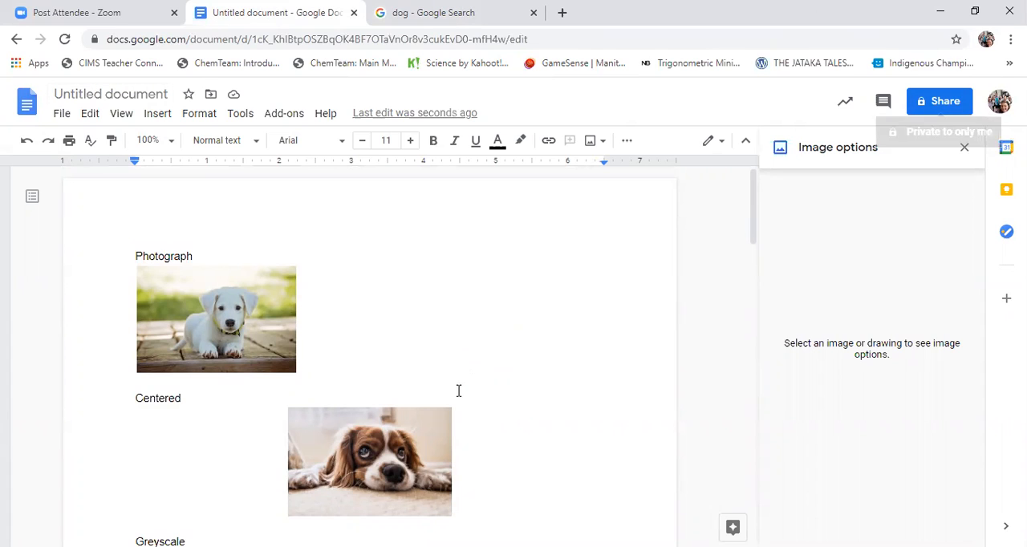
left_click(163, 96)
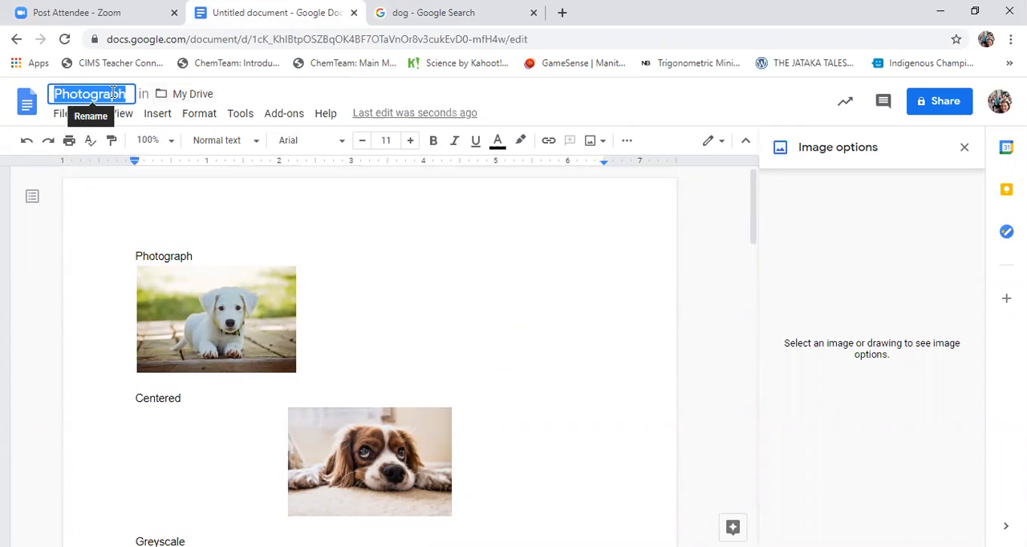
type("Demo_Graph")
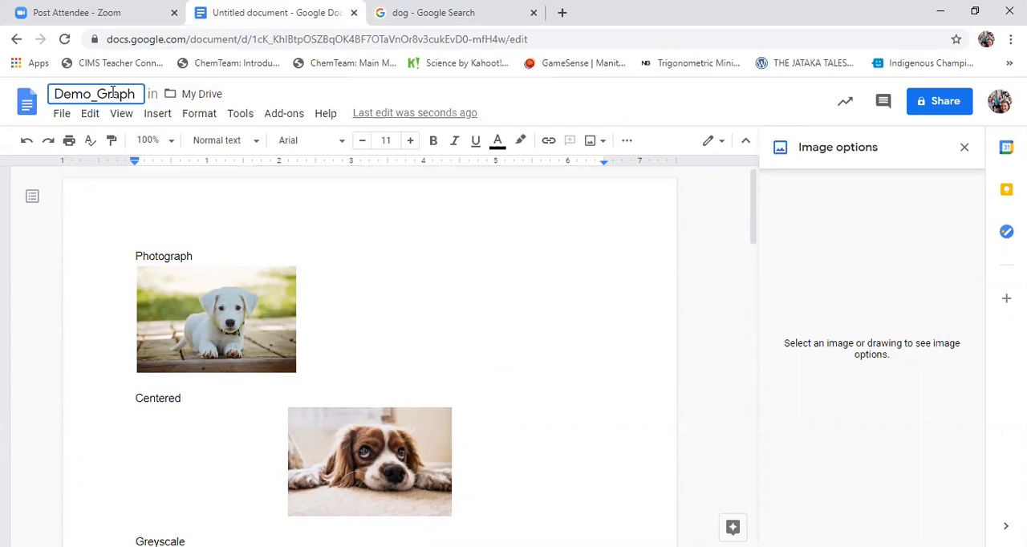
type("ics1")
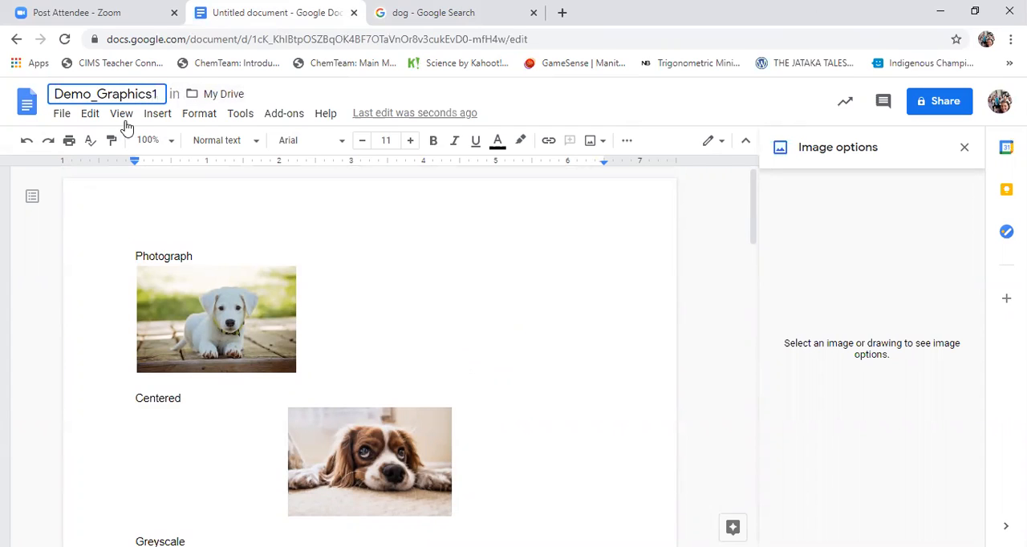
left_click(382, 314)
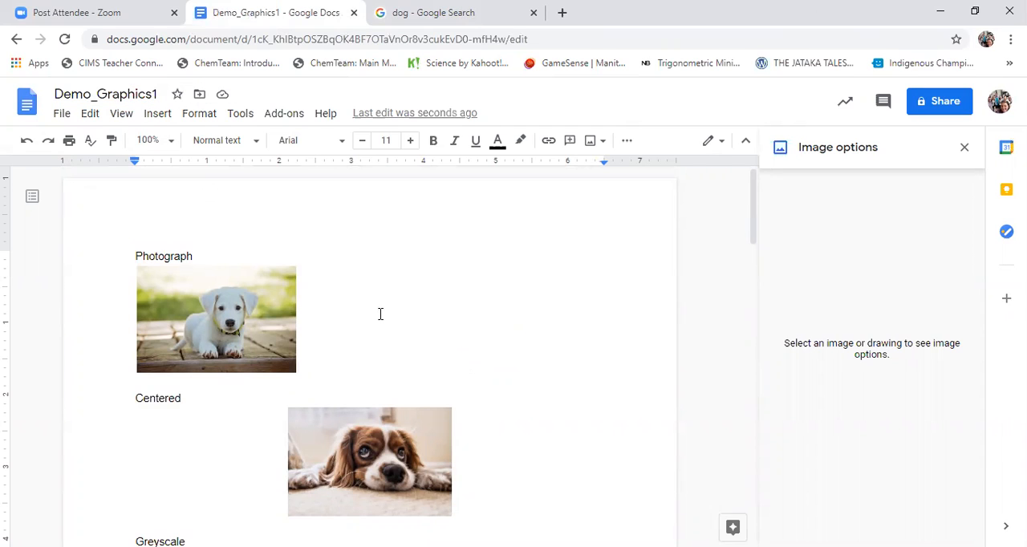